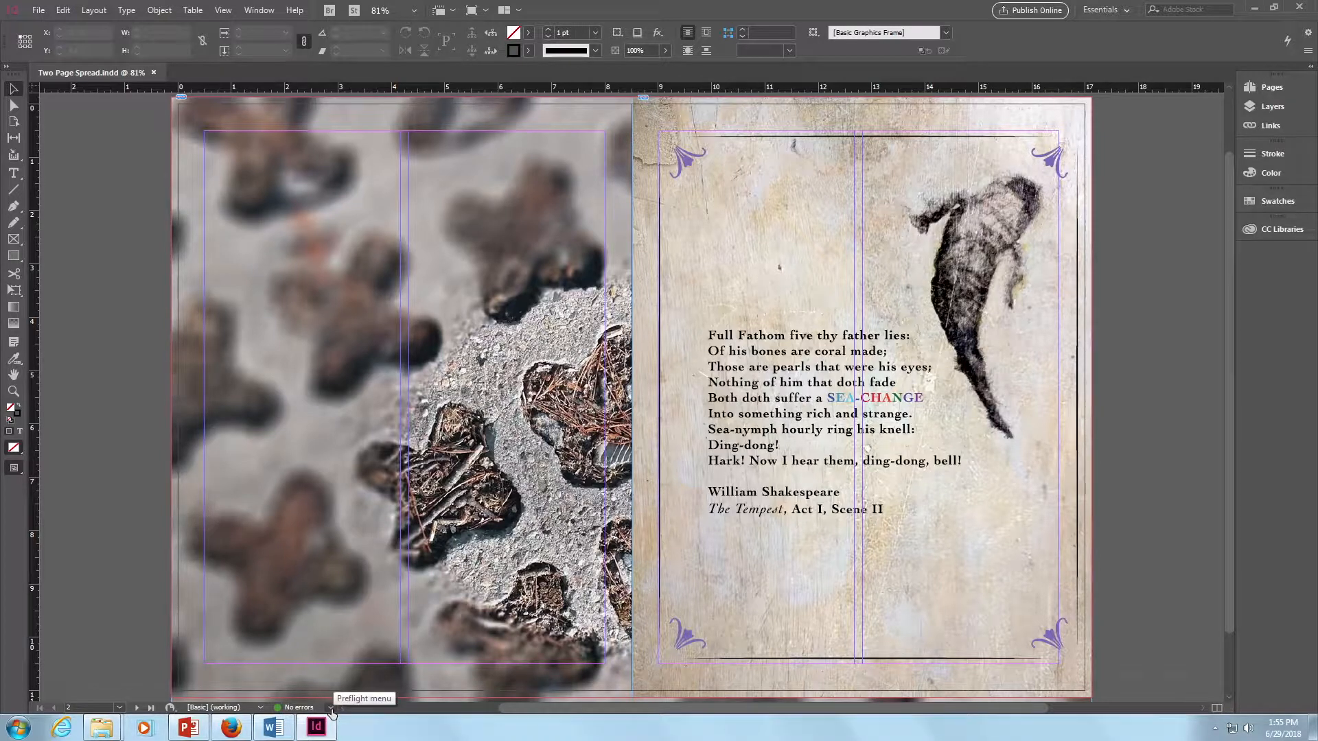
- Open the Preflight panel, dock it below CC Libraries, and check that it expands and collapses there
{"action": "left_click", "coordinate": [331, 708]}
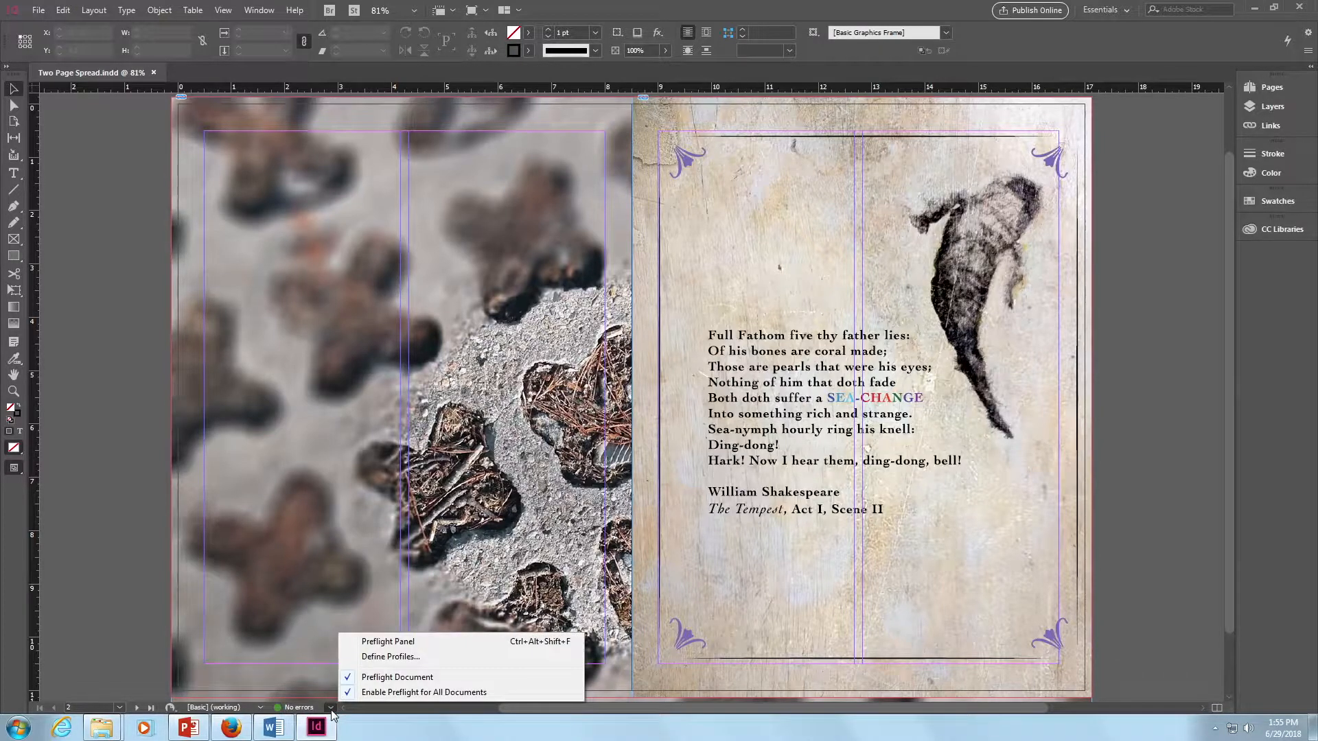
{"action": "left_click", "coordinate": [421, 649]}
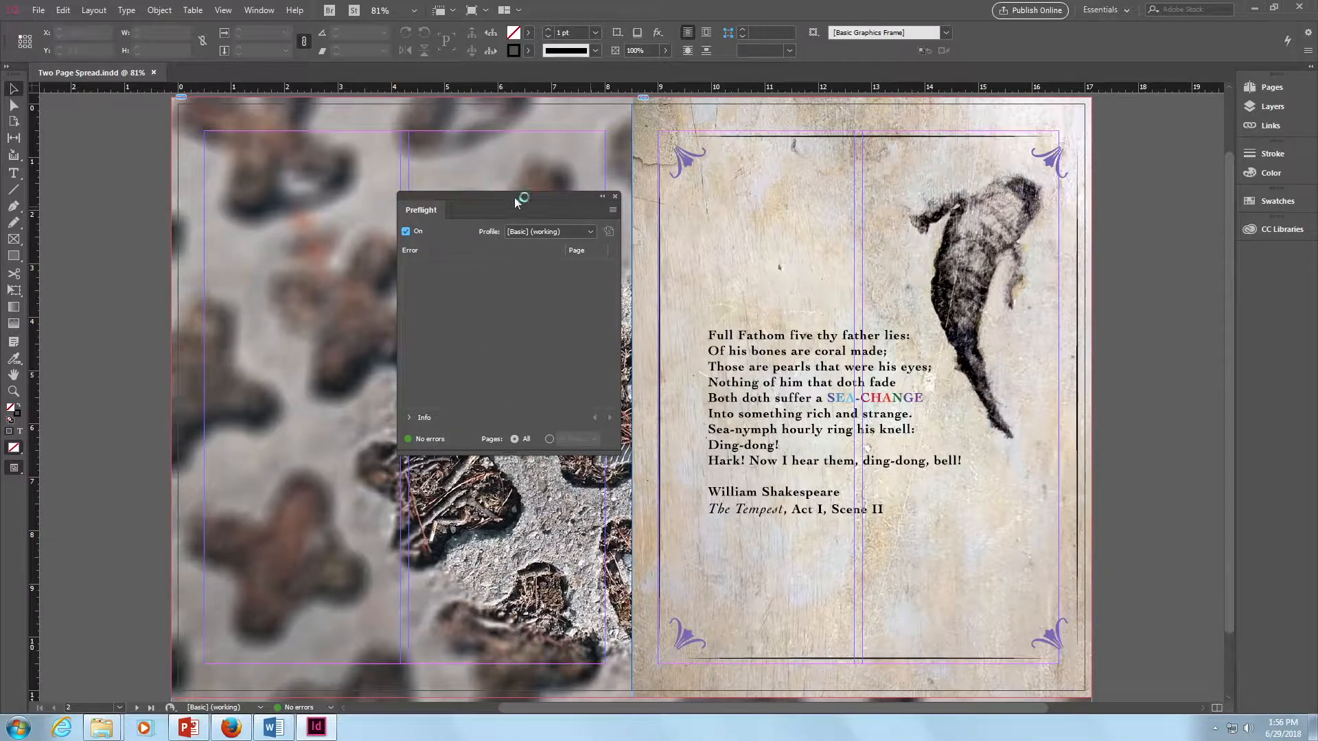
{"action": "left_click_drag", "start_coordinate": [515, 199], "coordinate": [1250, 248]}
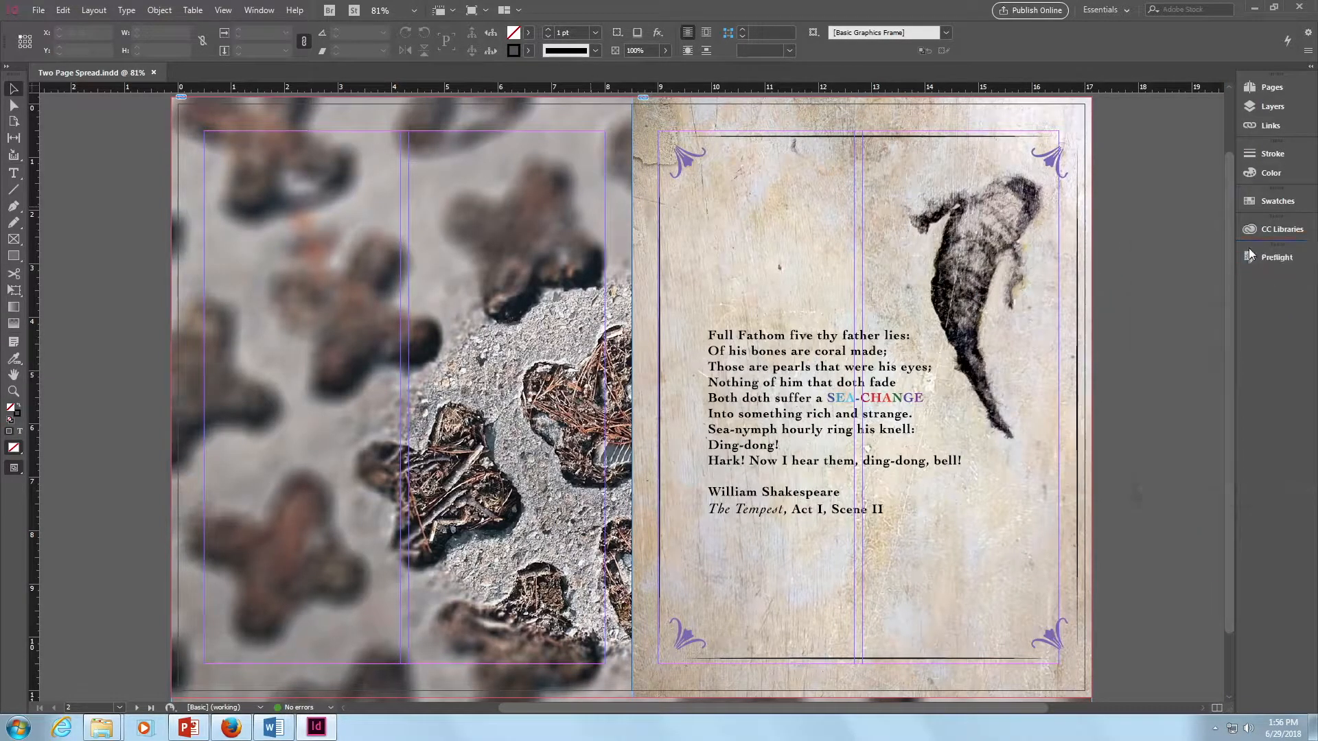
{"action": "left_click", "coordinate": [1277, 258]}
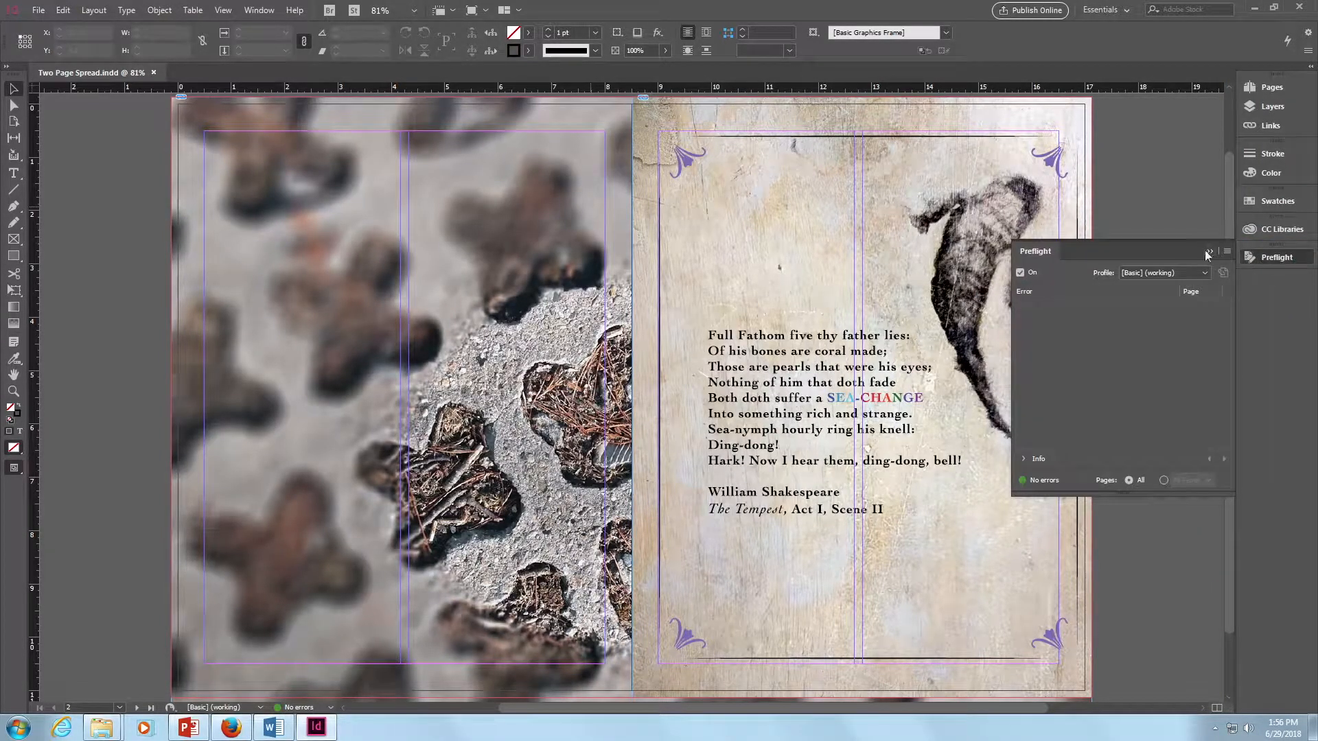
{"action": "left_click", "coordinate": [1208, 253]}
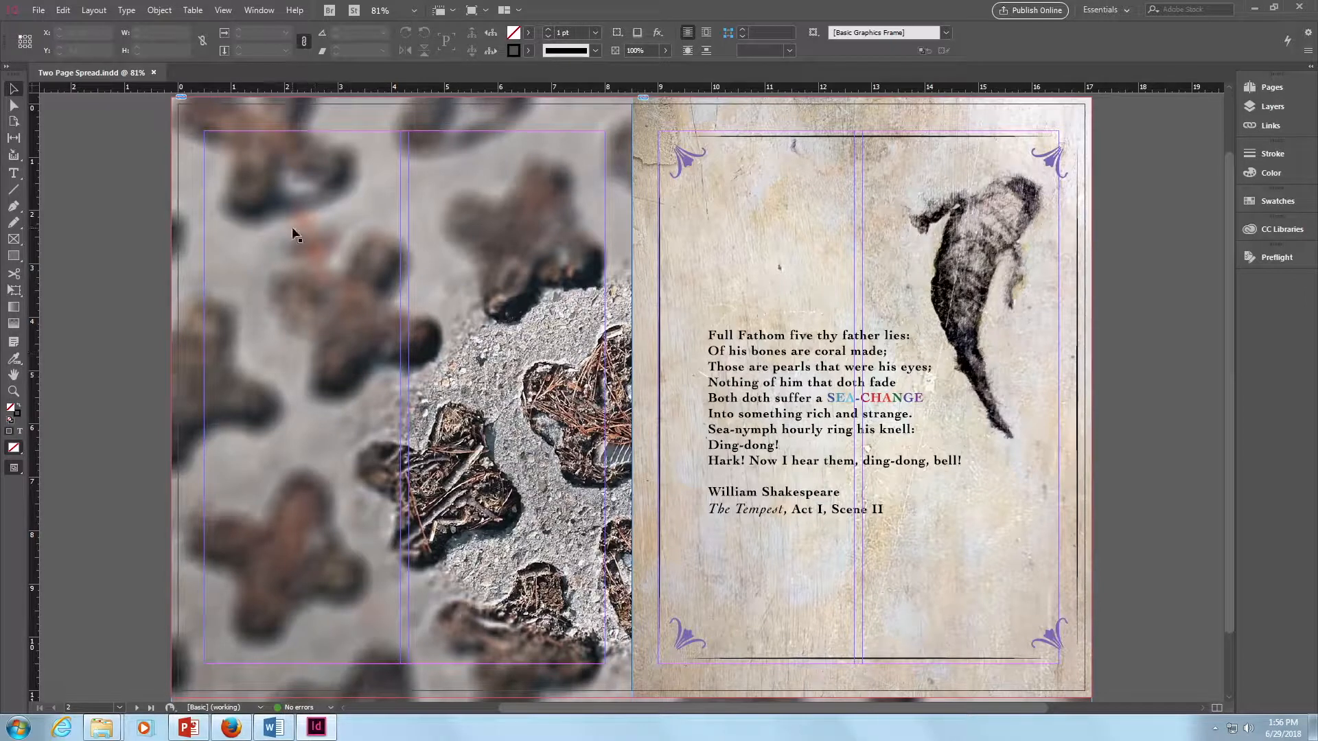
- Start placing "04 Nonfiction Comfort Zones (2nd Copyedit).rtf" with import options shown, excluding table of contents text, index text, footnotes and endnotes
{"action": "left_click", "coordinate": [39, 11]}
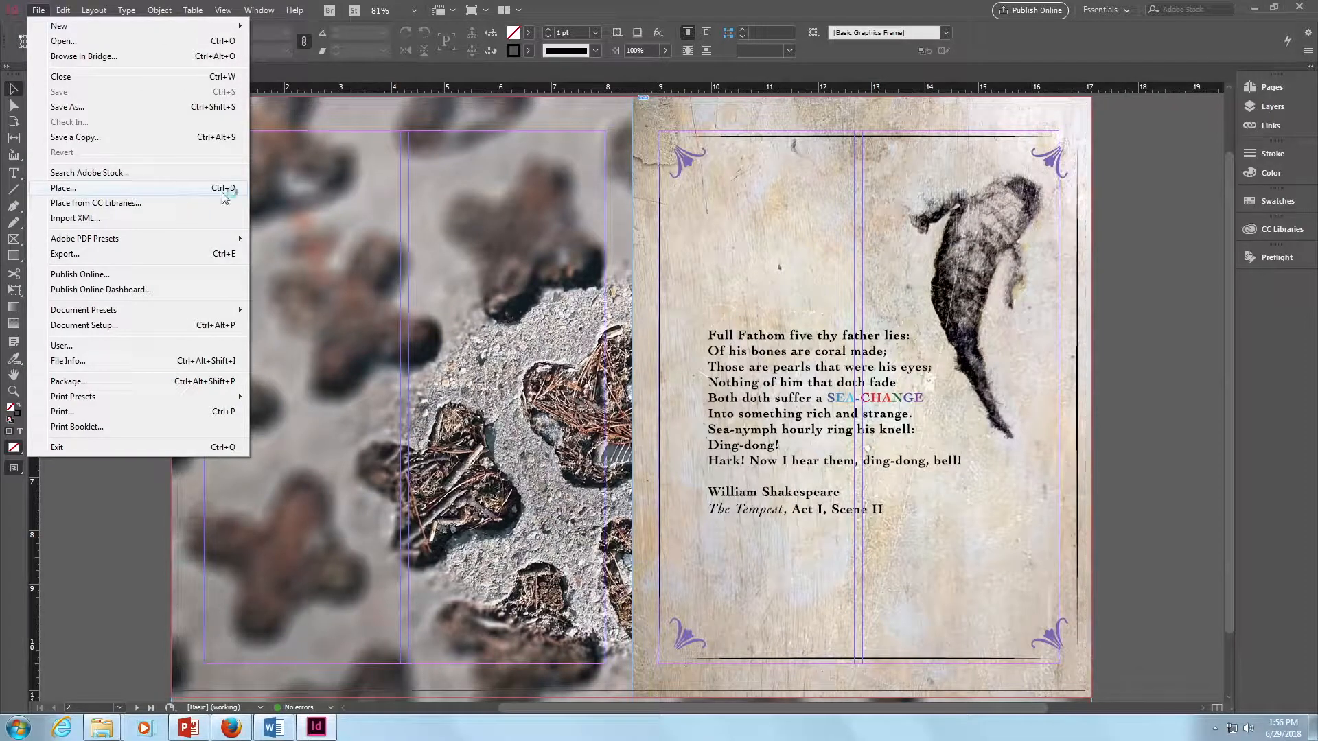
{"action": "left_click", "coordinate": [143, 190]}
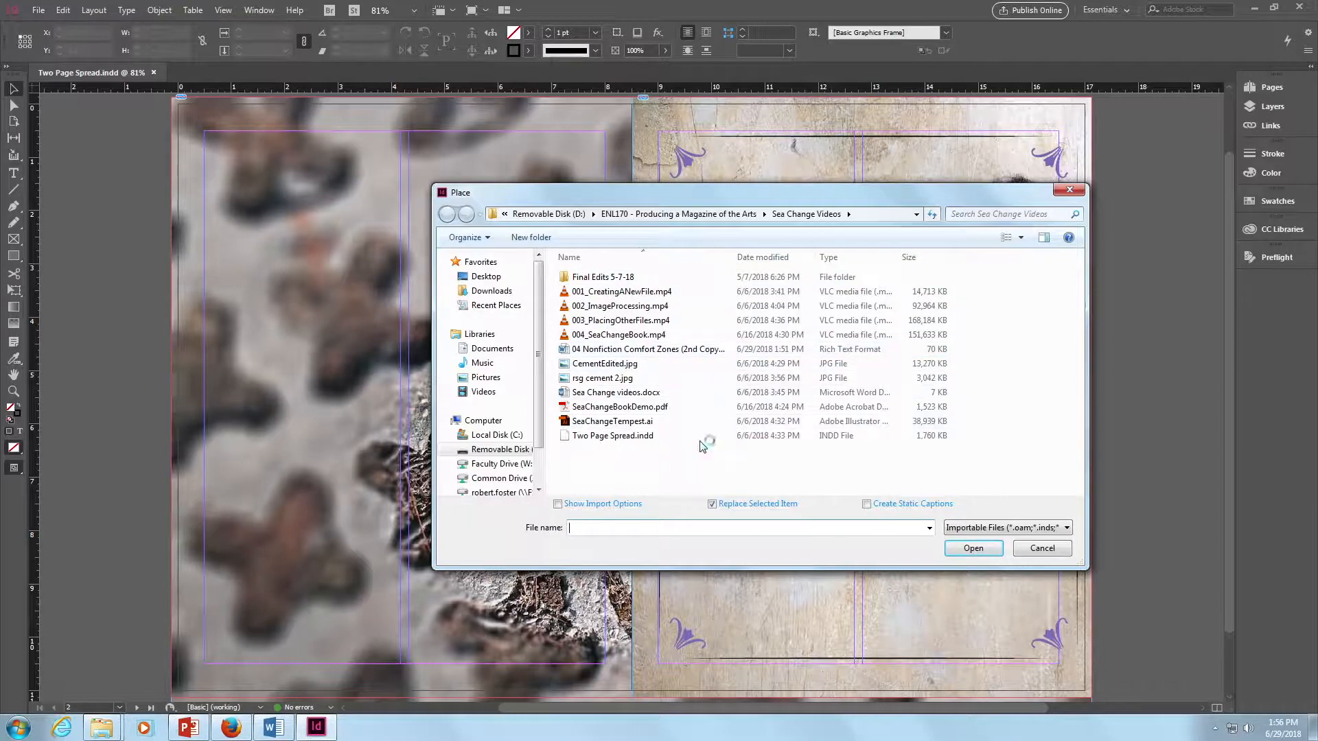
{"action": "left_click", "coordinate": [564, 350]}
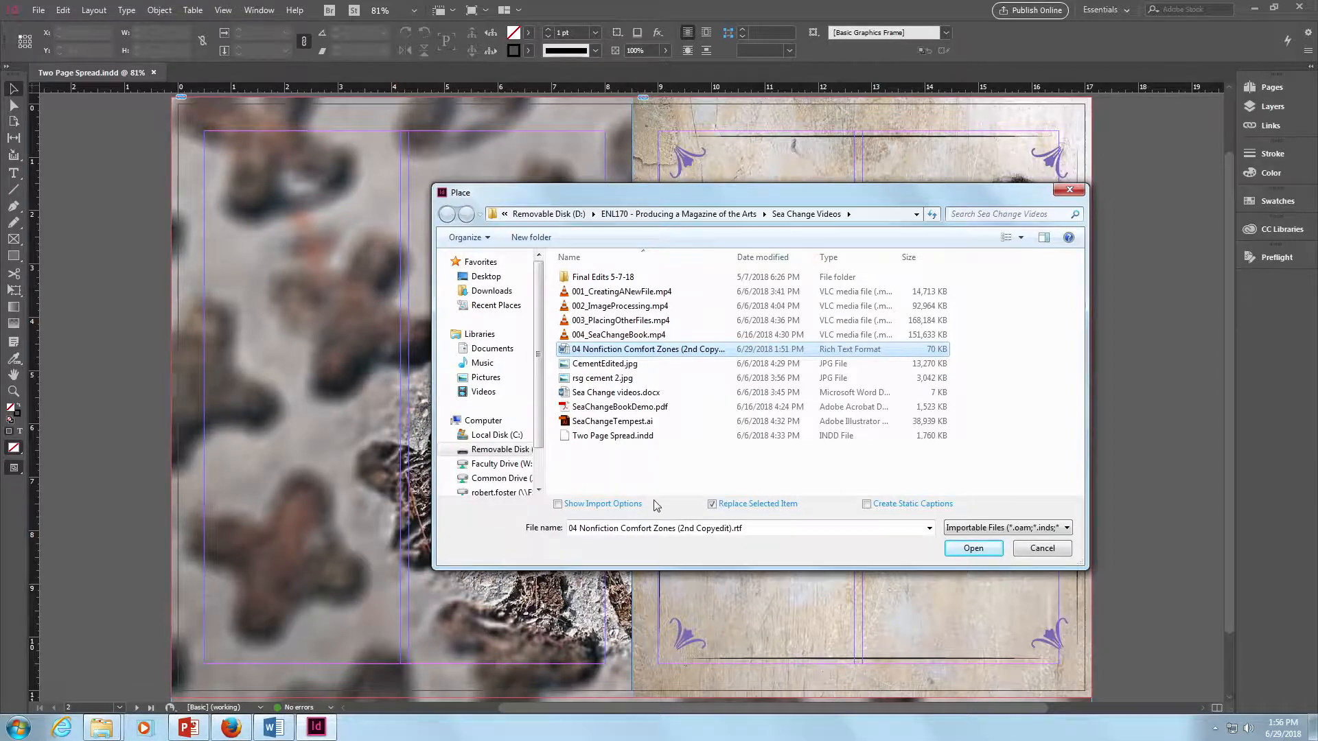
{"action": "left_click", "coordinate": [559, 505]}
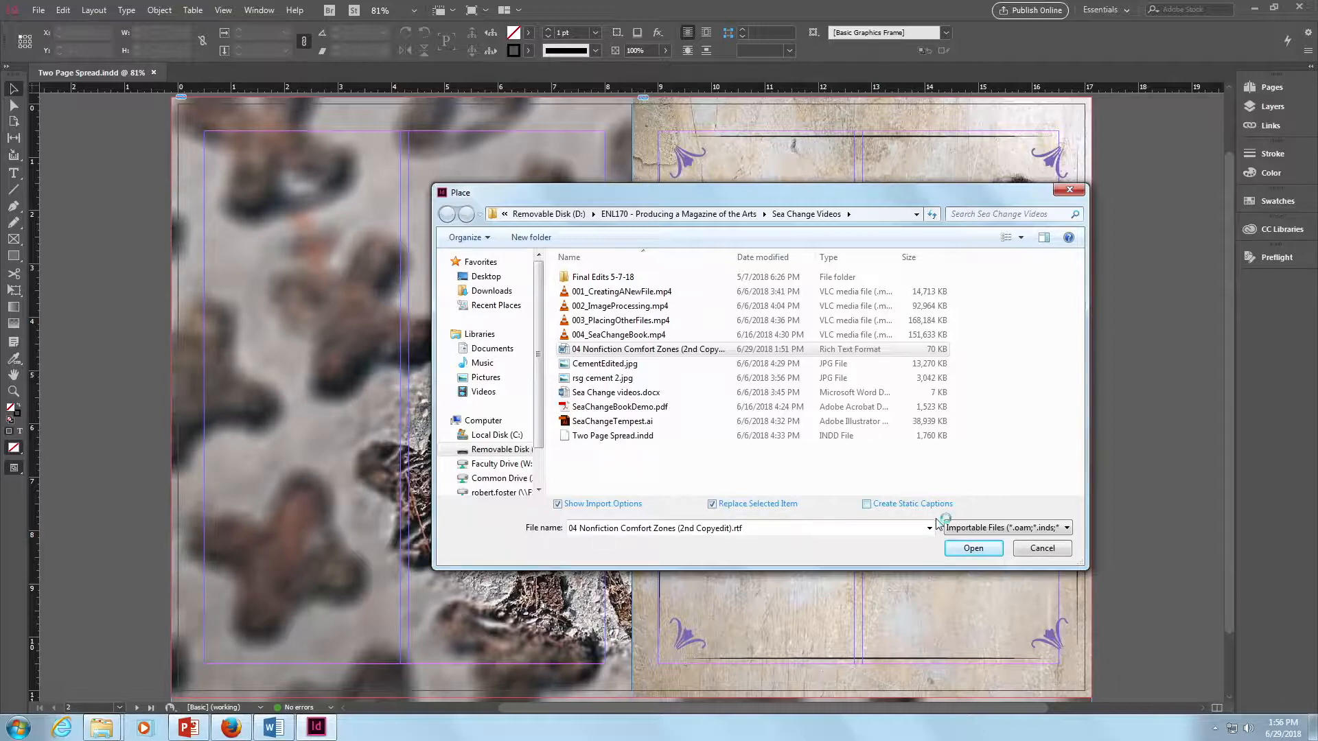
{"action": "left_click", "coordinate": [972, 549]}
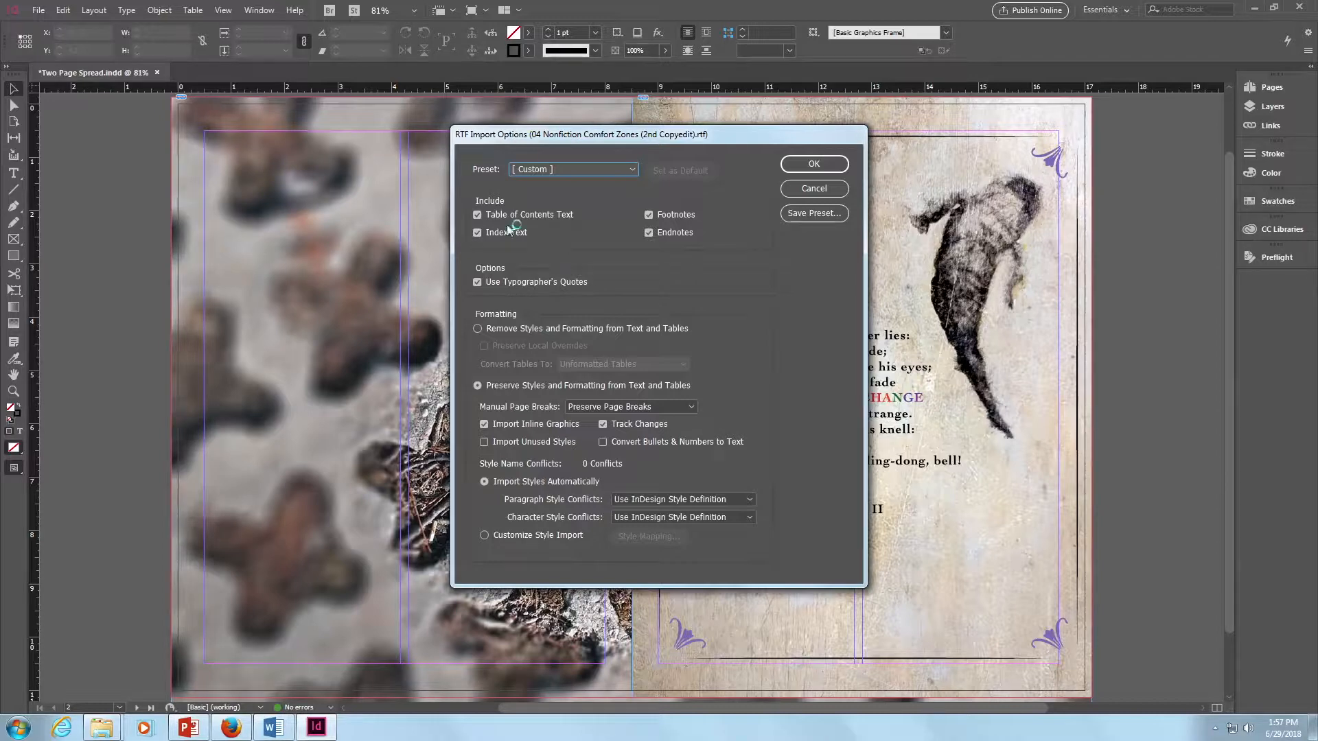
{"action": "left_click", "coordinate": [478, 215]}
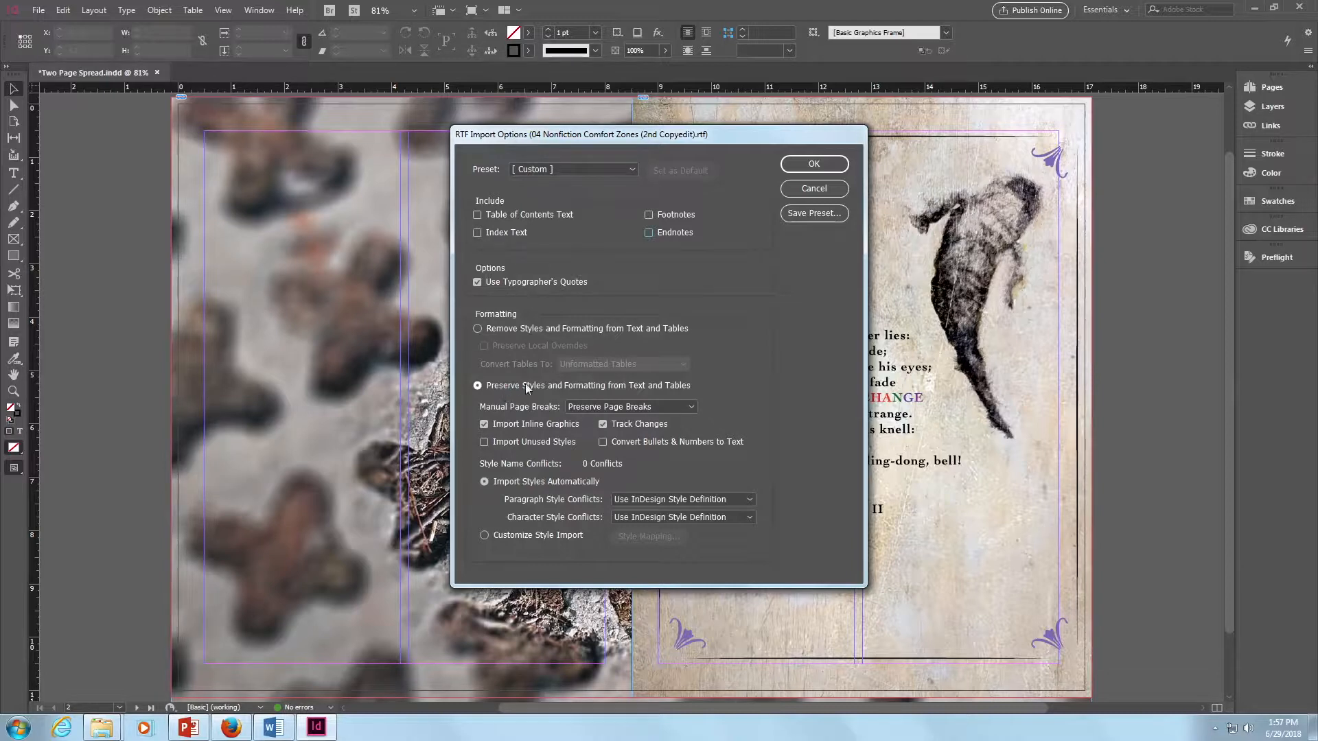
- Switch to the Word document and examine the font and size of the title, byline and italic body text
{"action": "key", "text": "alt+Tab"}
{"action": "key", "text": "alt+Tab"}
{"action": "key", "text": "alt+Tab"}
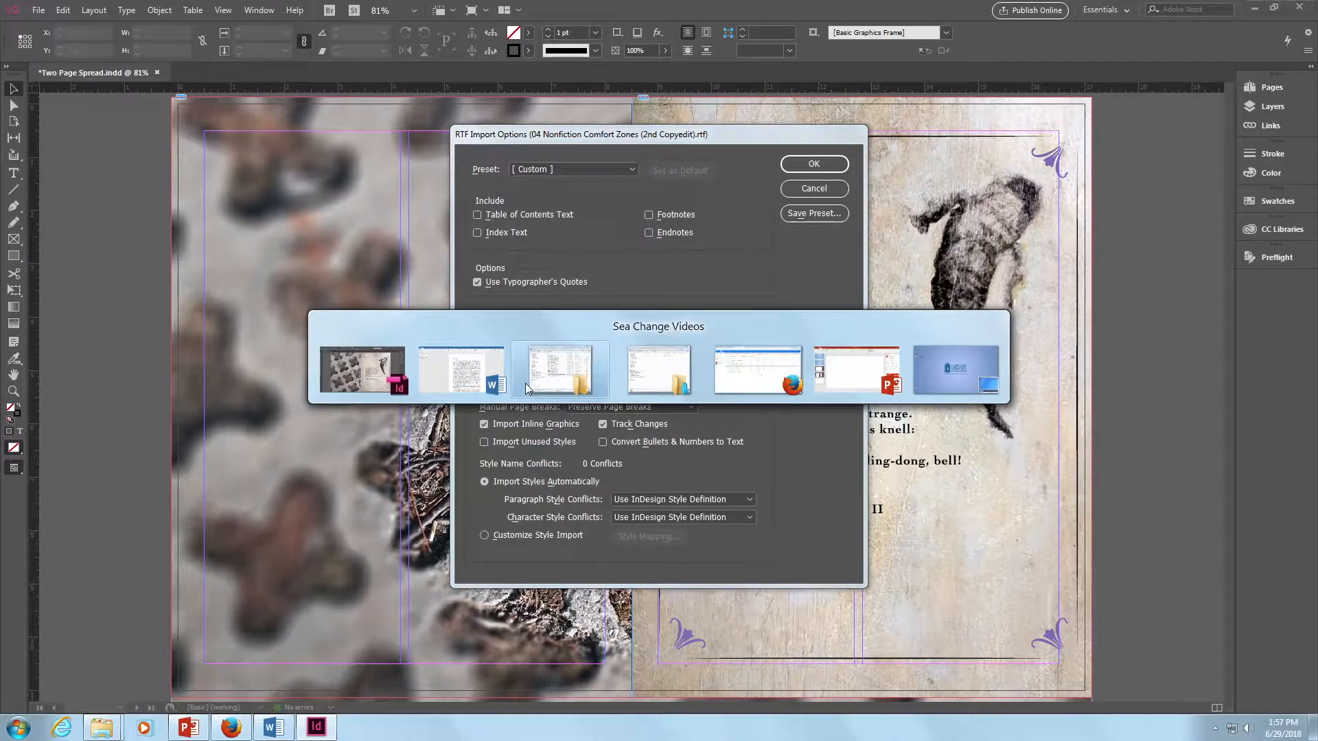
{"action": "key", "text": "alt+Tab"}
{"action": "key", "text": "alt+Tab"}
{"action": "key", "text": "alt+Tab"}
{"action": "key", "text": "alt+Tab"}
{"action": "key", "text": "alt+Tab"}
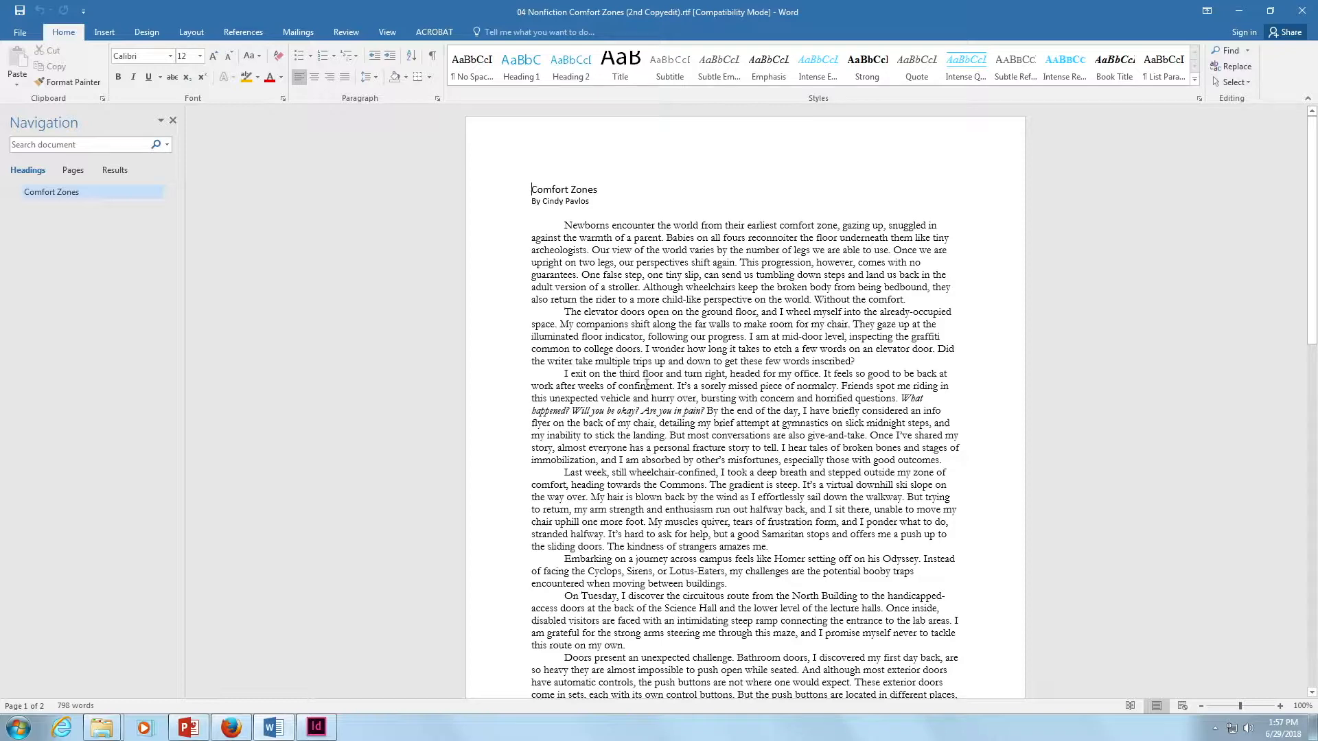
{"action": "left_click", "coordinate": [672, 302]}
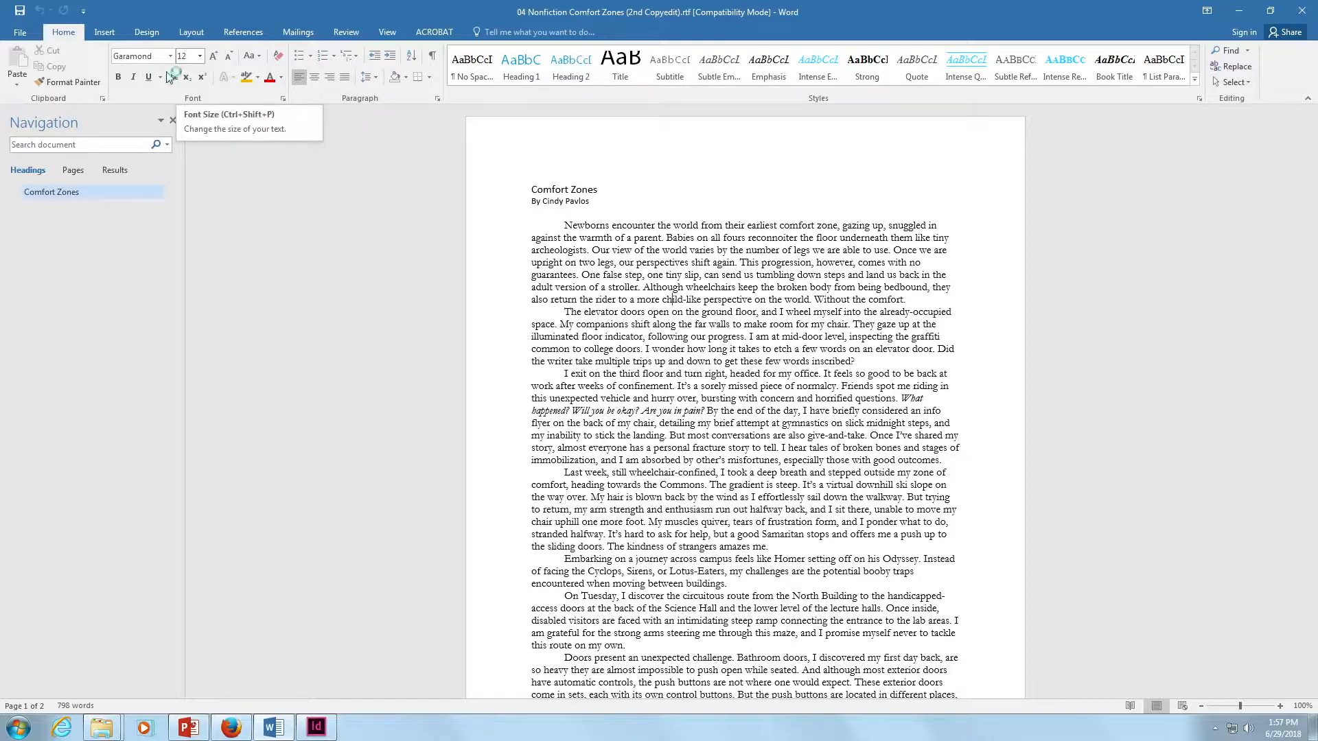
{"action": "left_click", "coordinate": [584, 192]}
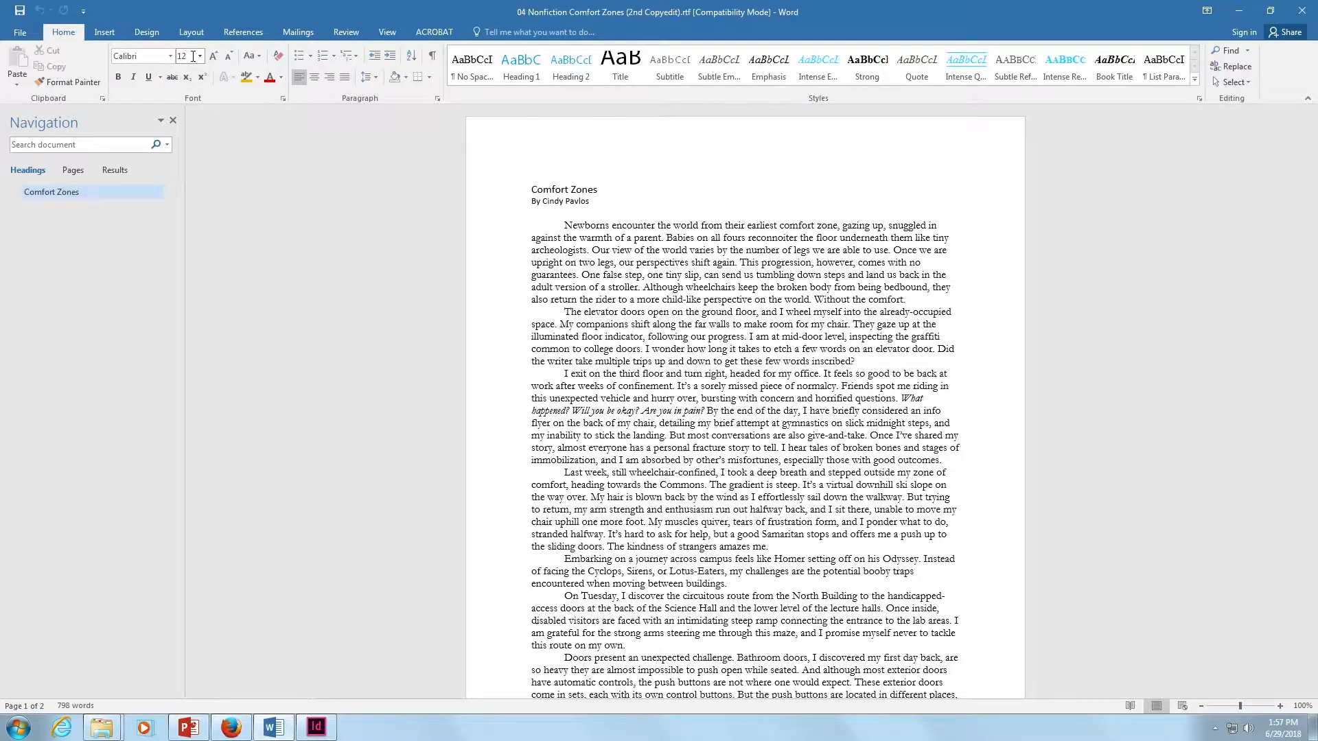
{"action": "left_click", "coordinate": [550, 202]}
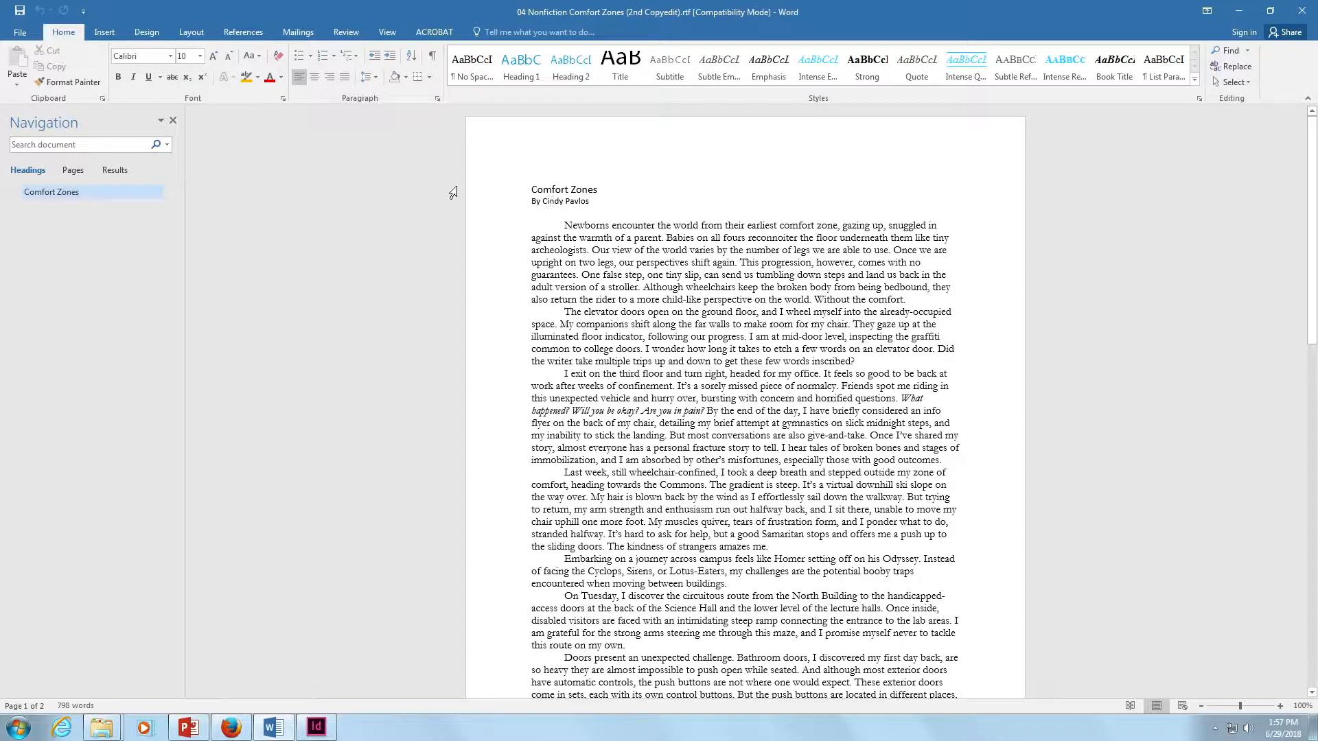
{"action": "left_click", "coordinate": [595, 412]}
- Return to InDesign, accept the RTF import options and place the text in a 3.6667 × 10 in frame filling the left page's first column
{"action": "key", "text": "alt+Tab"}
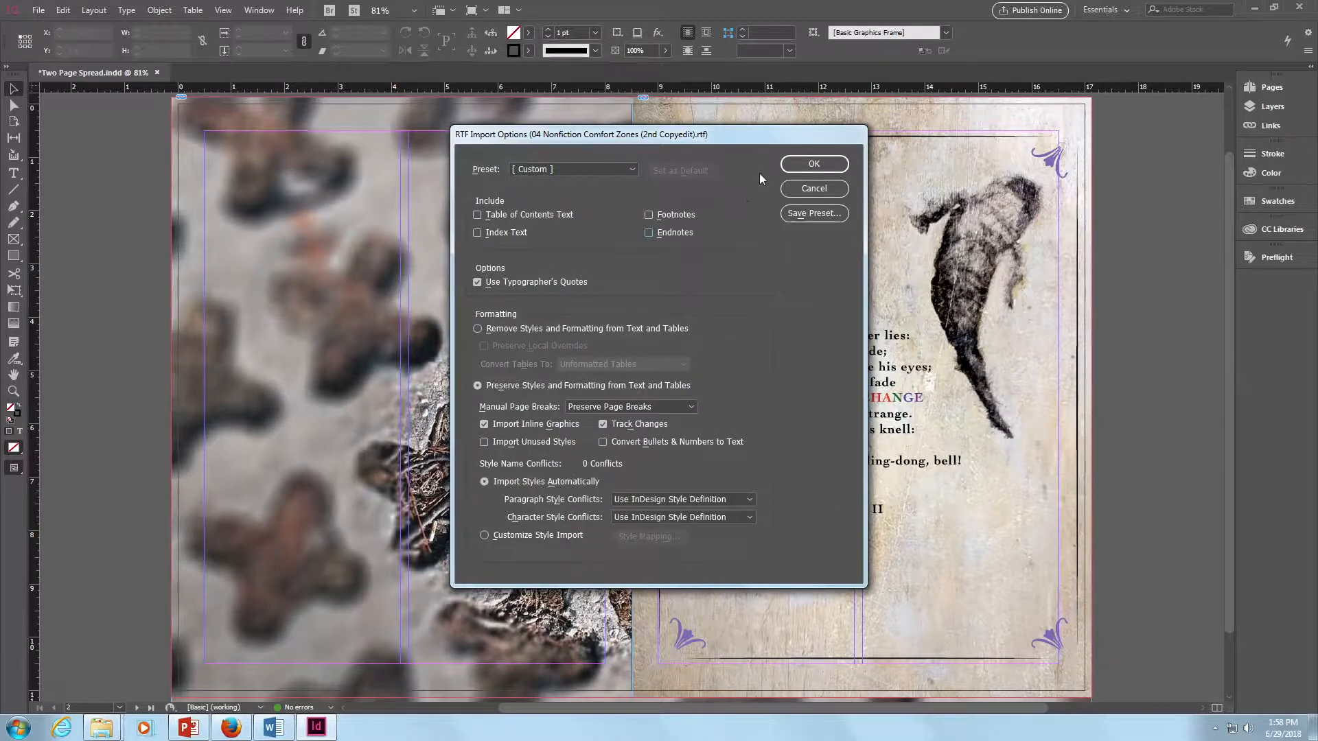
{"action": "left_click", "coordinate": [814, 164]}
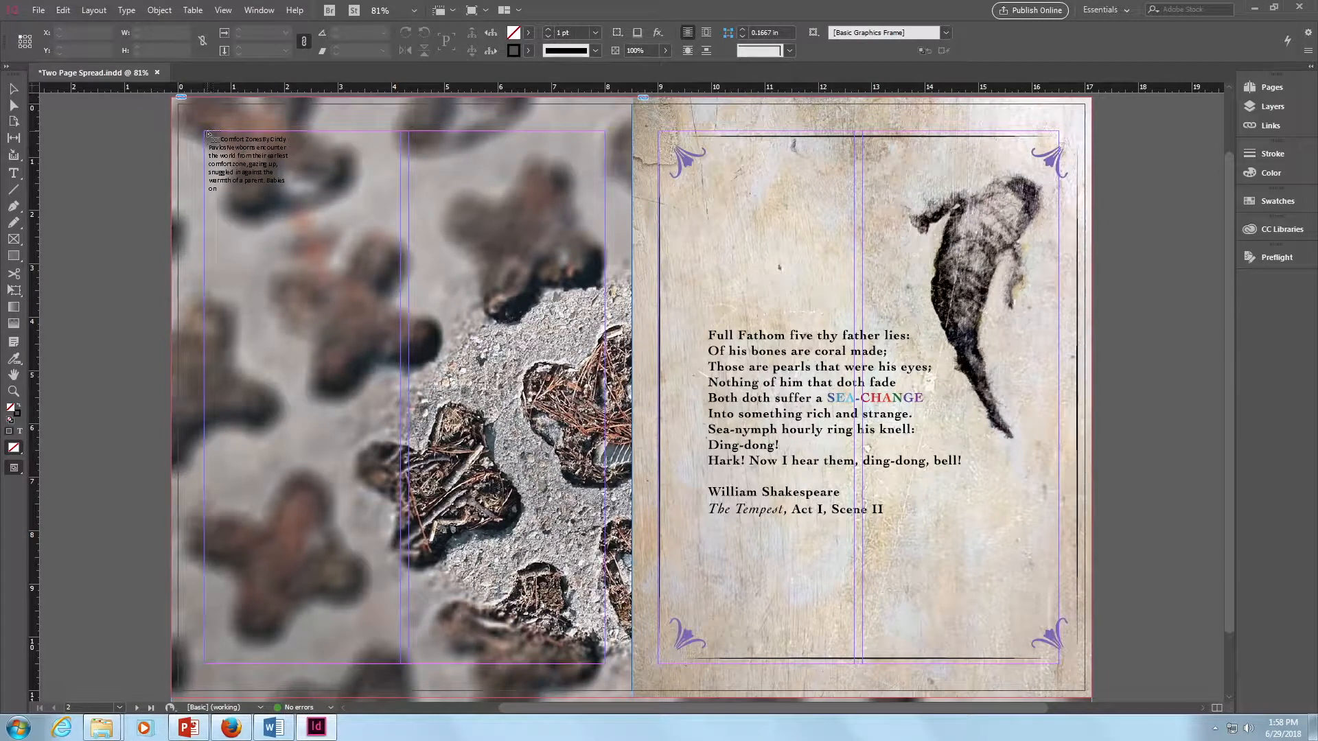
{"action": "left_click_drag", "start_coordinate": [205, 133], "coordinate": [402, 664]}
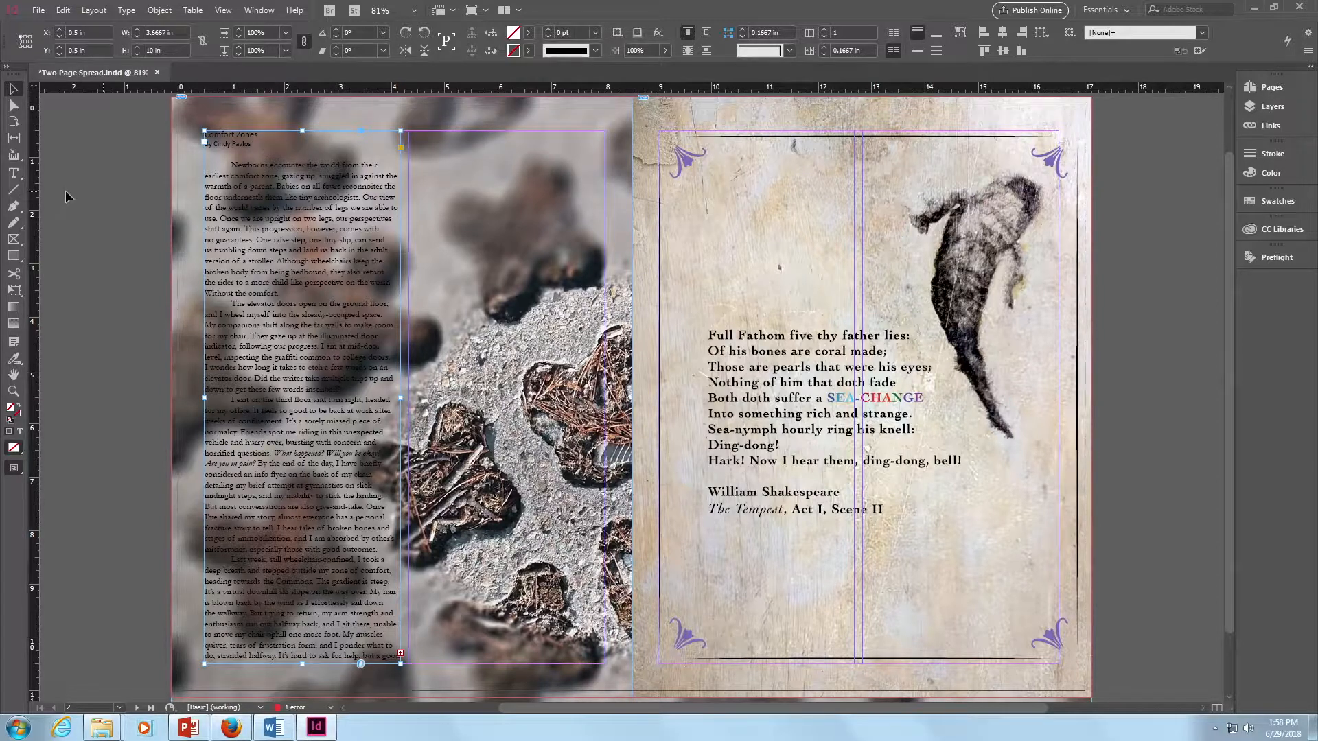
- Check the imported character formatting of the title, byline, body paragraph and italic passage in the placed text
{"action": "left_click", "coordinate": [15, 175]}
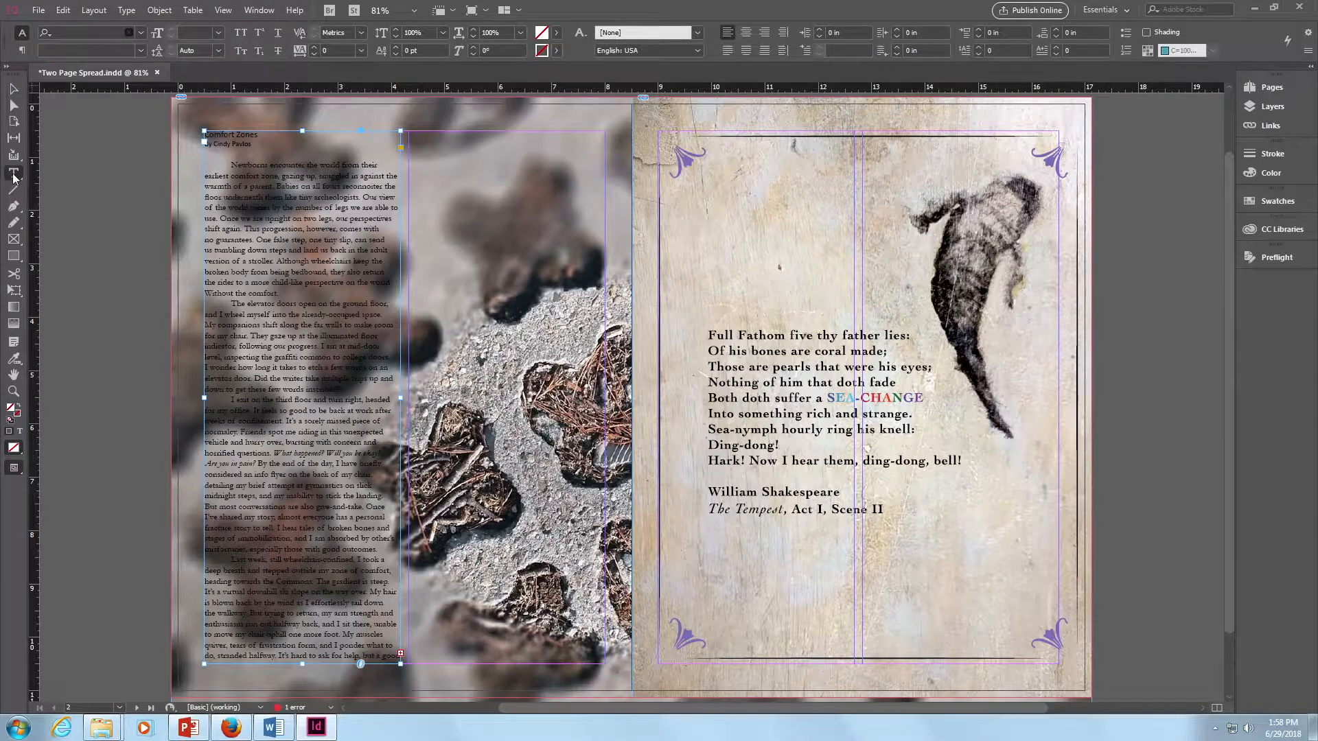
{"action": "left_click", "coordinate": [243, 136]}
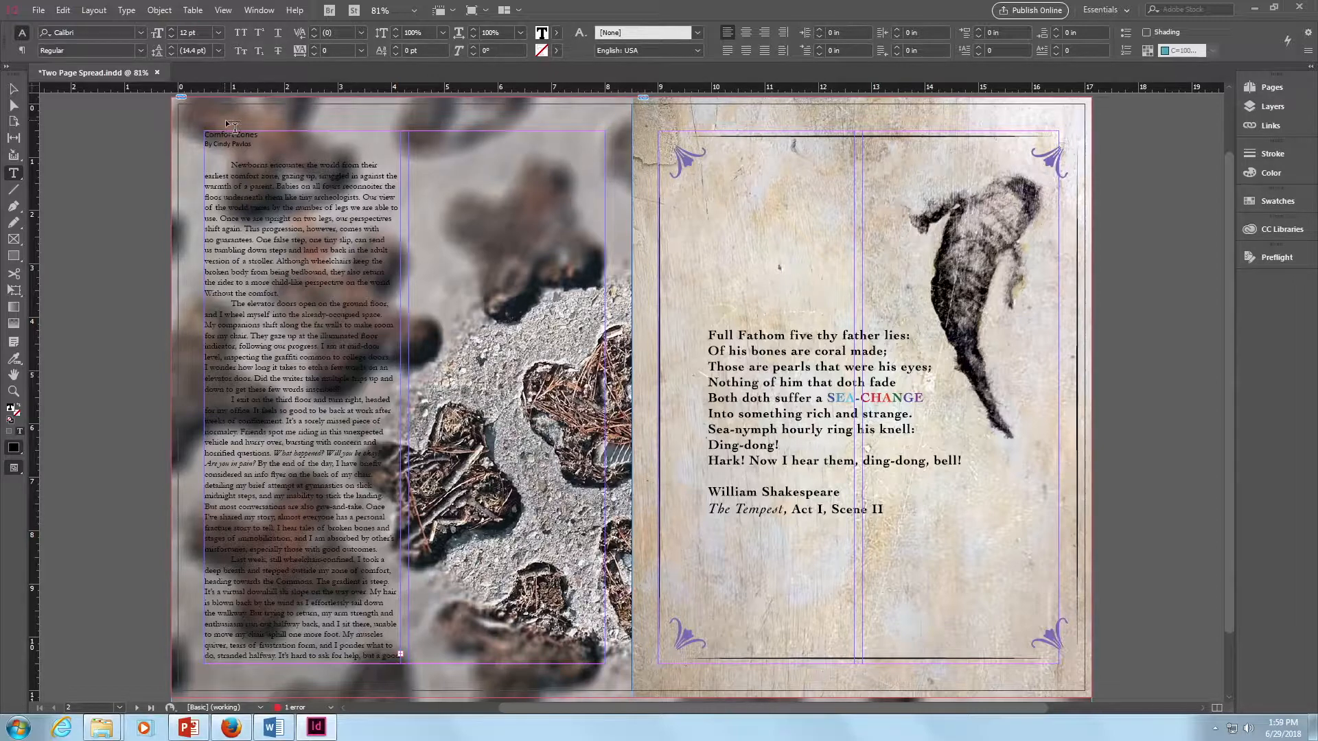
{"action": "left_click", "coordinate": [224, 145]}
{"action": "left_click", "coordinate": [242, 187]}
{"action": "left_click", "coordinate": [291, 454]}
- Deselect the text frame and draw a rectangle about 7.92 × 10.38 in around both columns of the left page
{"action": "left_click", "coordinate": [15, 89]}
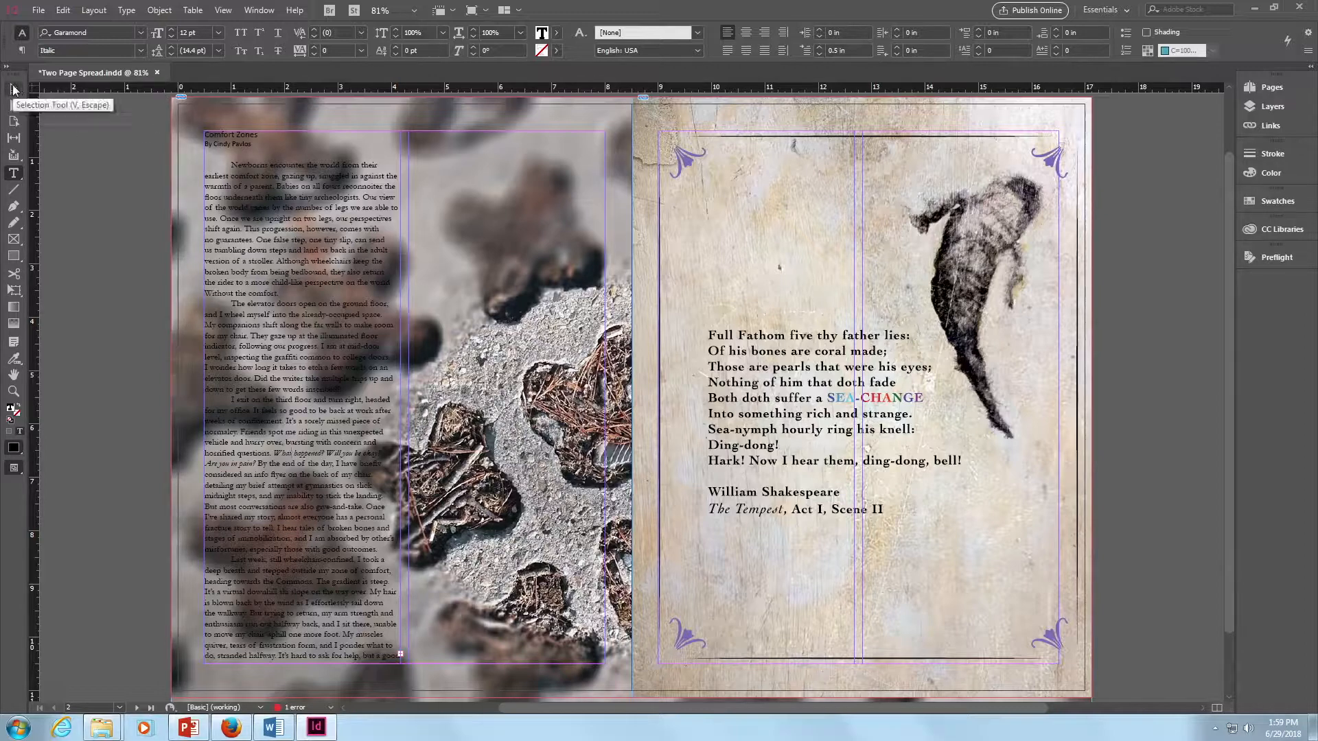
{"action": "left_click", "coordinate": [114, 134]}
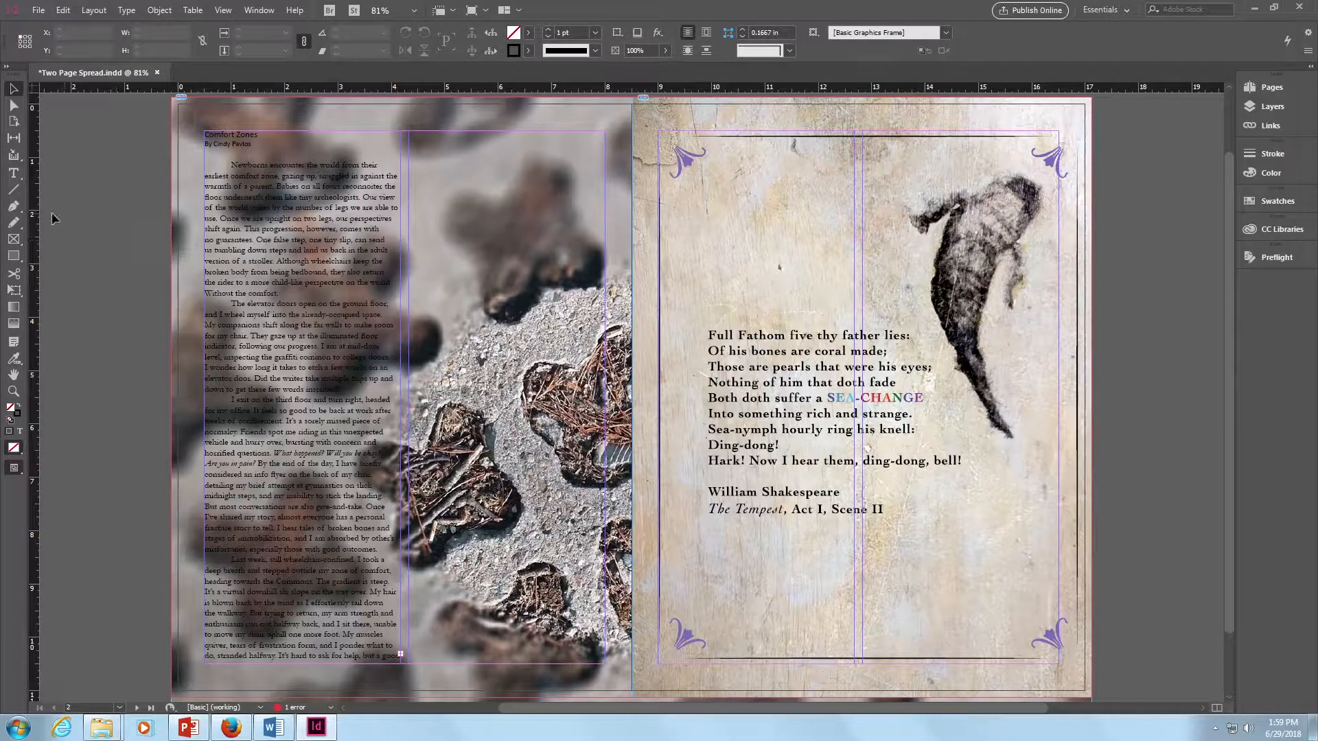
{"action": "left_click", "coordinate": [16, 259]}
{"action": "left_click_drag", "start_coordinate": [195, 120], "coordinate": [617, 675]}
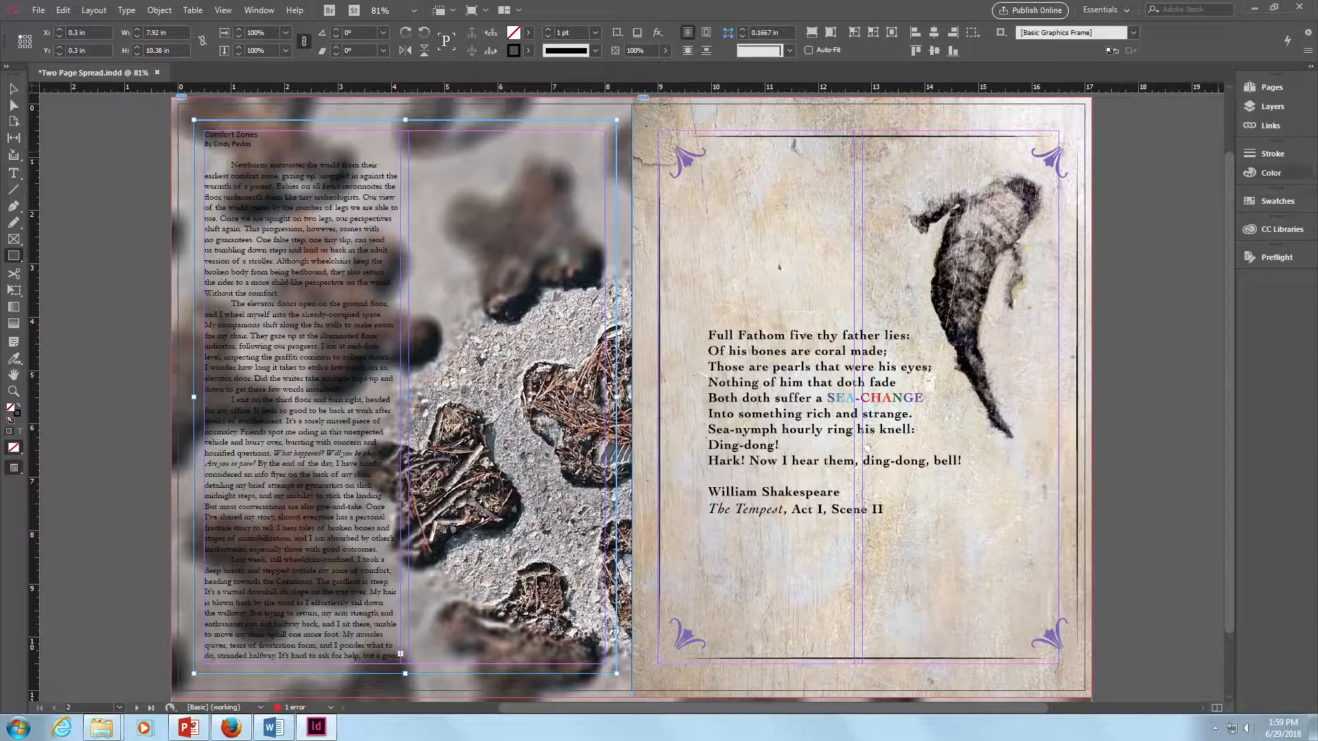
- Fill the rectangle with a pale yellow-green of about C 11, M 0, Y 28, K 0
{"action": "left_click", "coordinate": [1268, 173]}
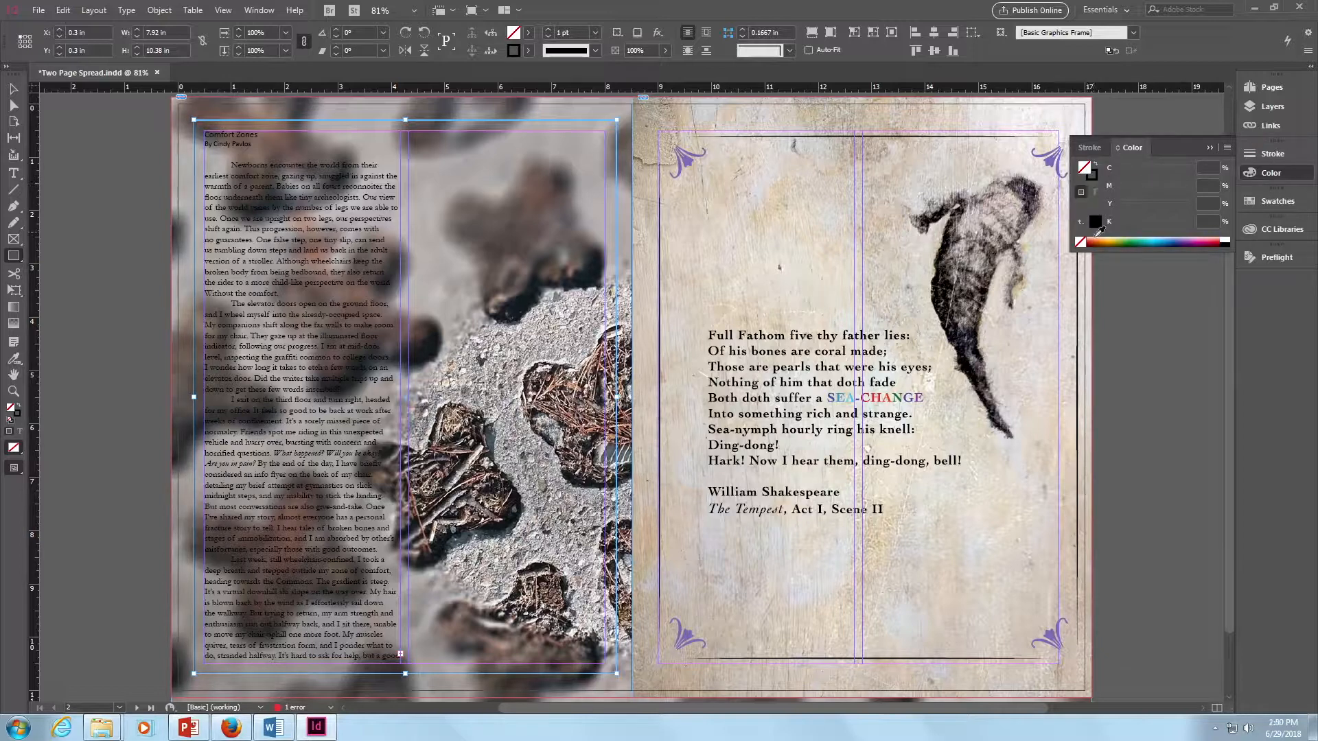
{"action": "left_click", "coordinate": [1121, 235]}
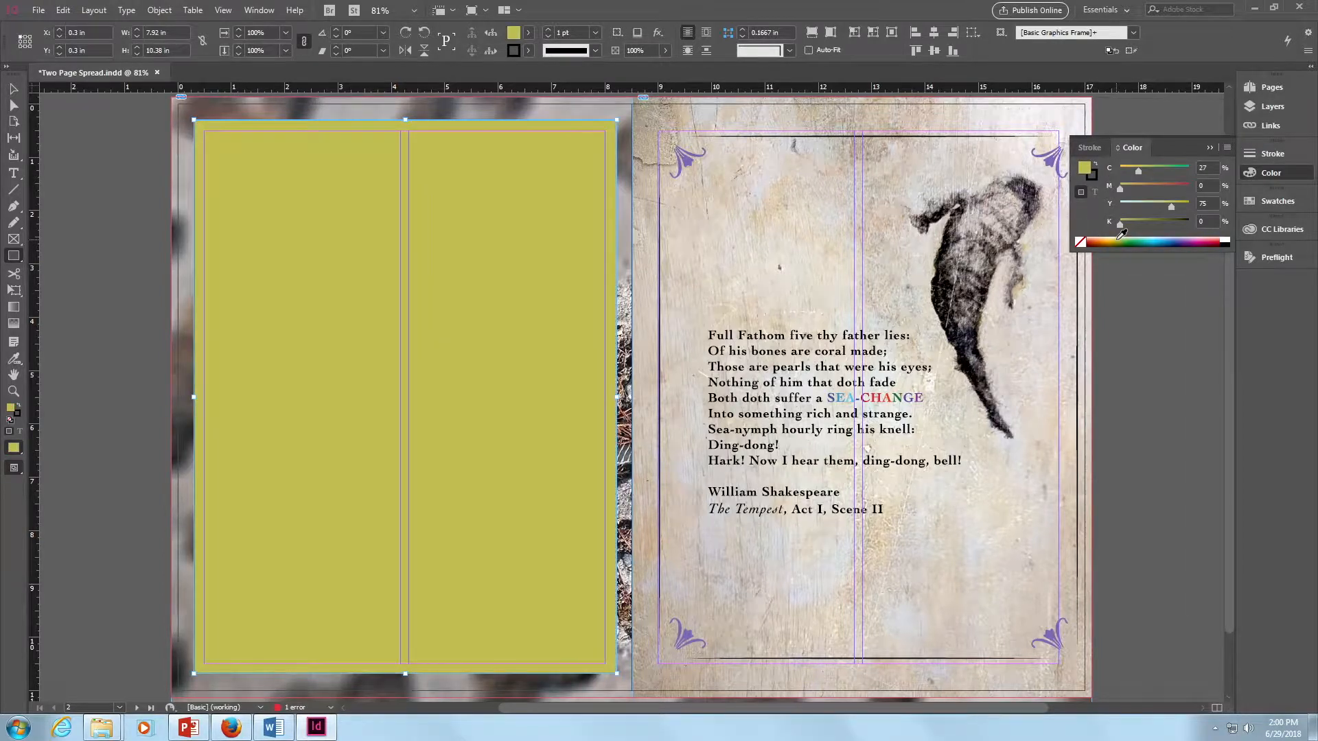
{"action": "left_click", "coordinate": [1123, 239]}
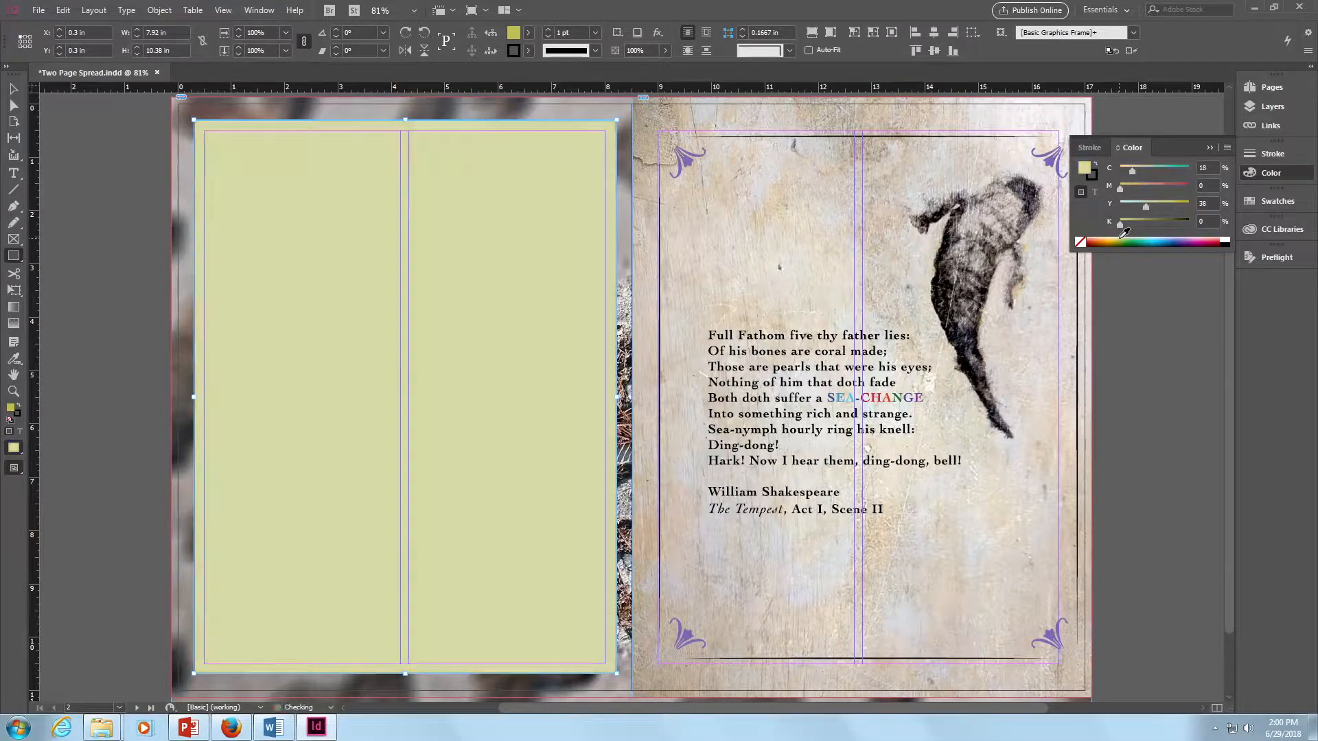
{"action": "left_click_drag", "start_coordinate": [1144, 208], "coordinate": [1129, 173]}
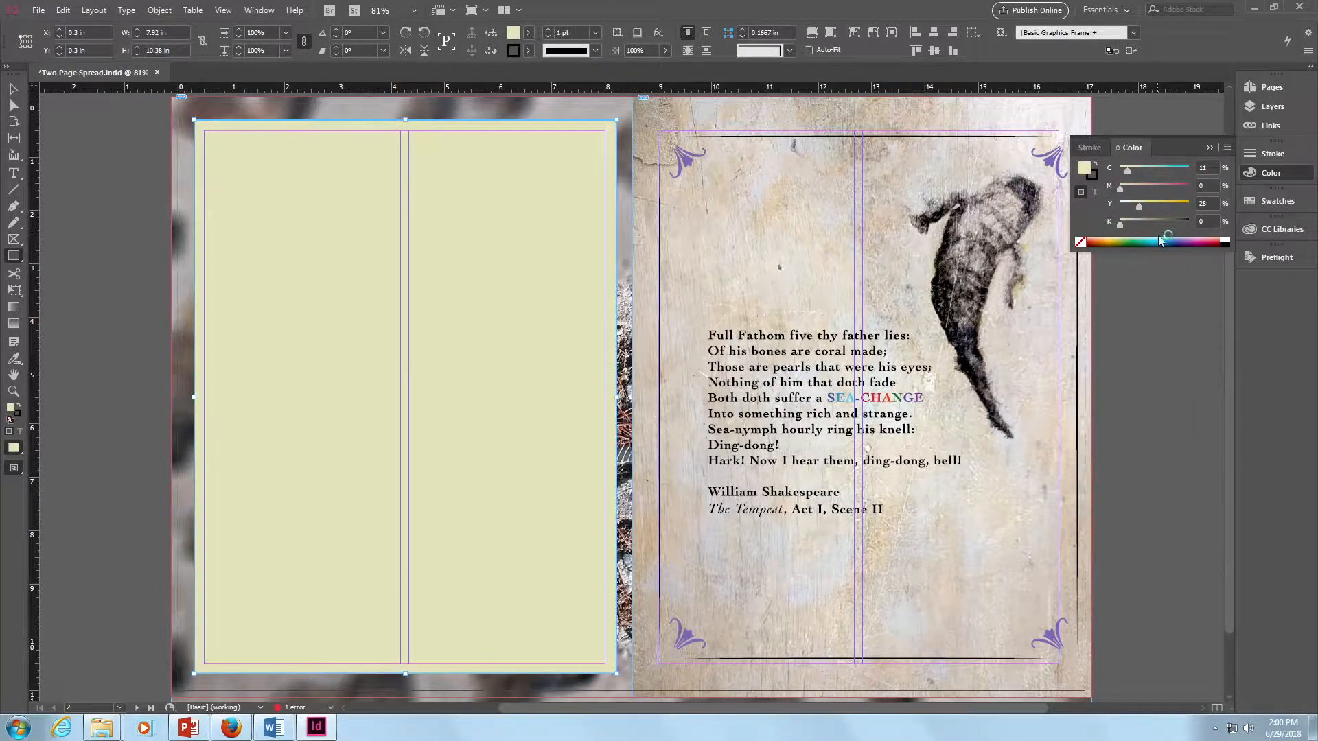
{"action": "left_click", "coordinate": [1210, 148]}
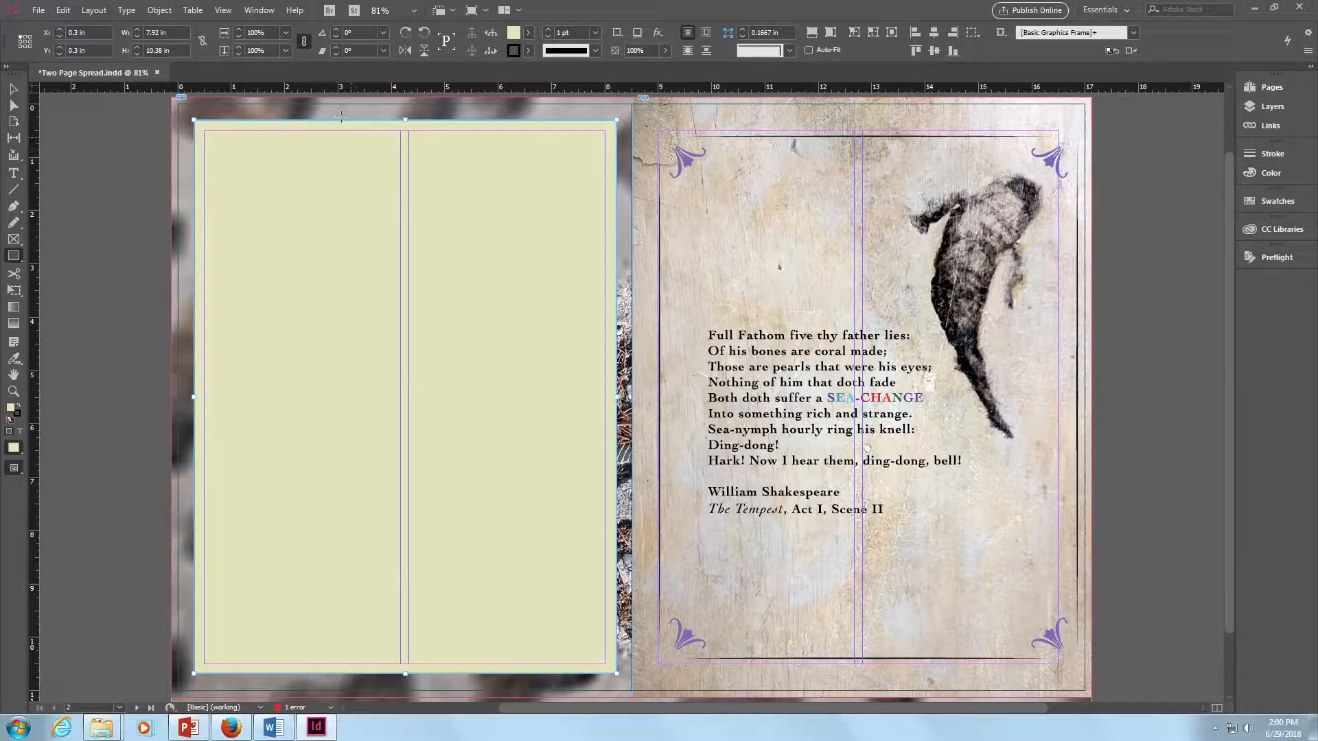
- Send the filled rectangle backward one level so it sits behind the placed story text
{"action": "left_click", "coordinate": [159, 10]}
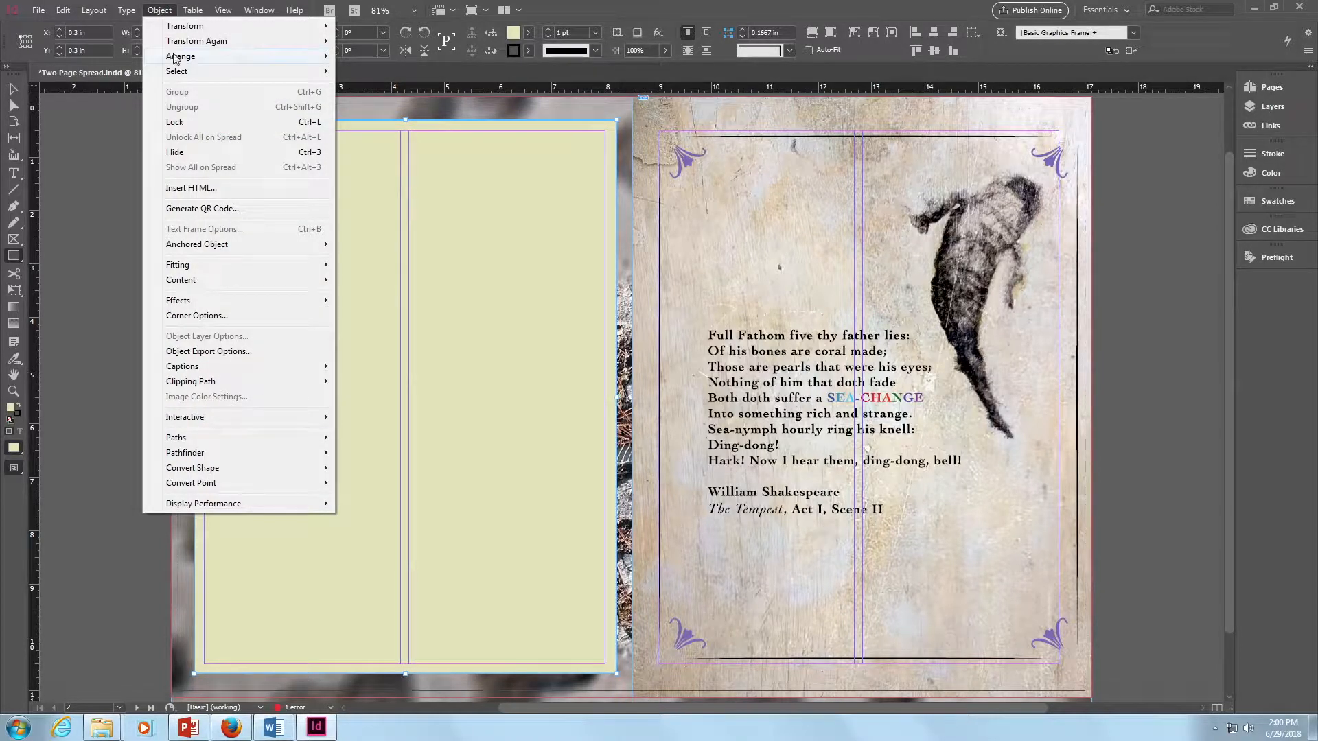
{"action": "mouse_move", "coordinate": [175, 57]}
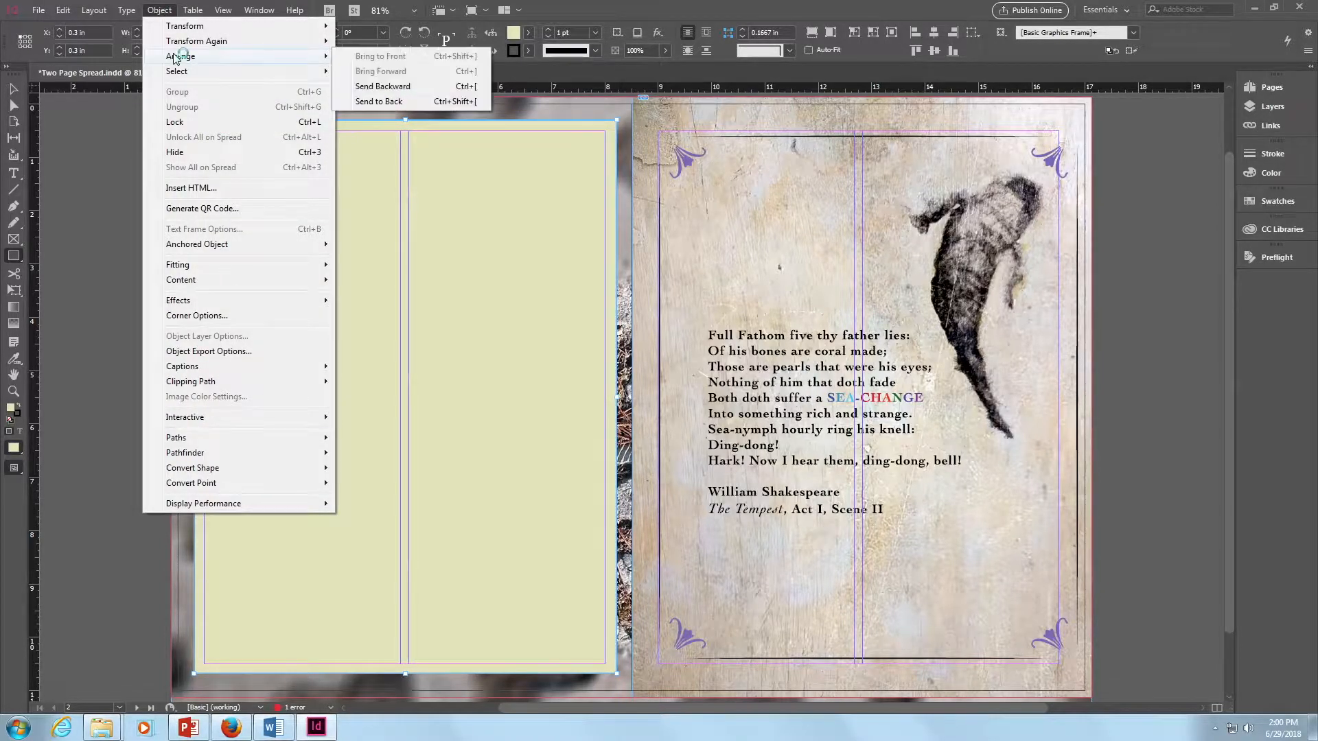
{"action": "left_click", "coordinate": [410, 86]}
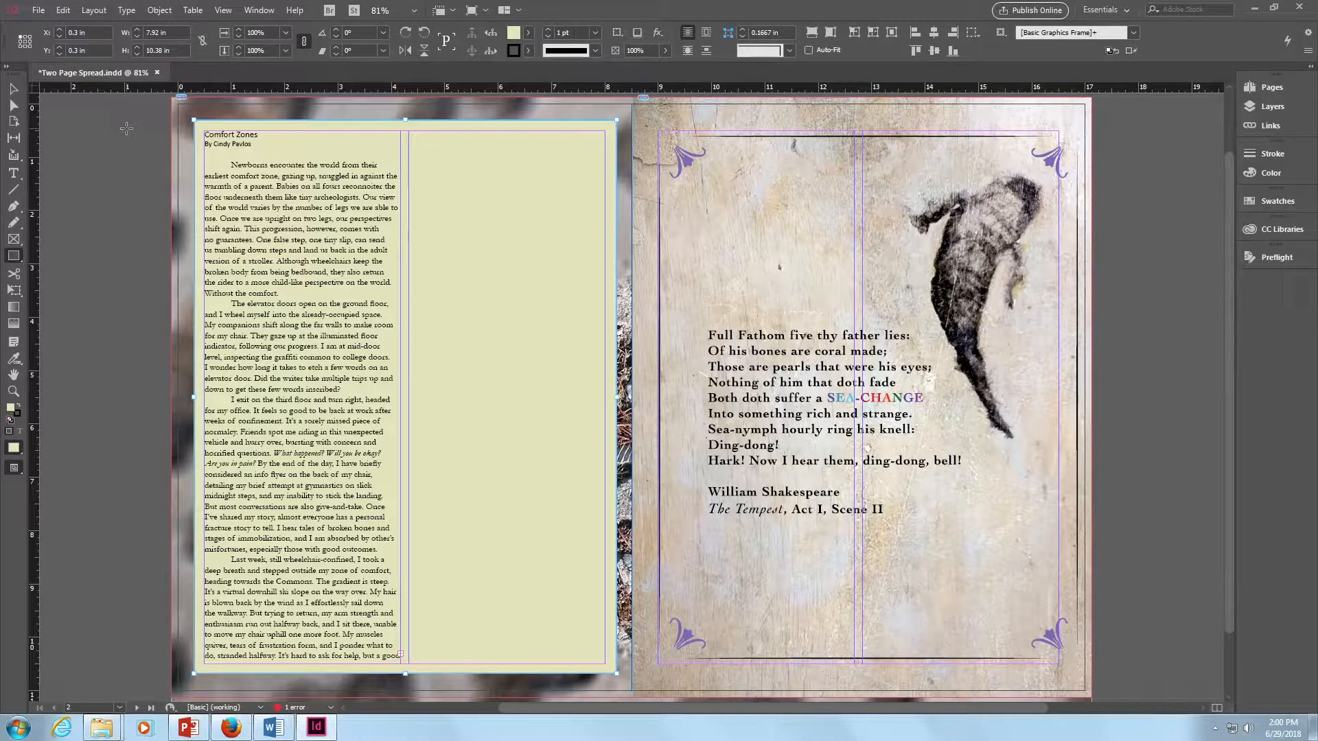
- Deselect the rectangle and set the screen mode to Preview to view the spread without guides
{"action": "left_click", "coordinate": [12, 90]}
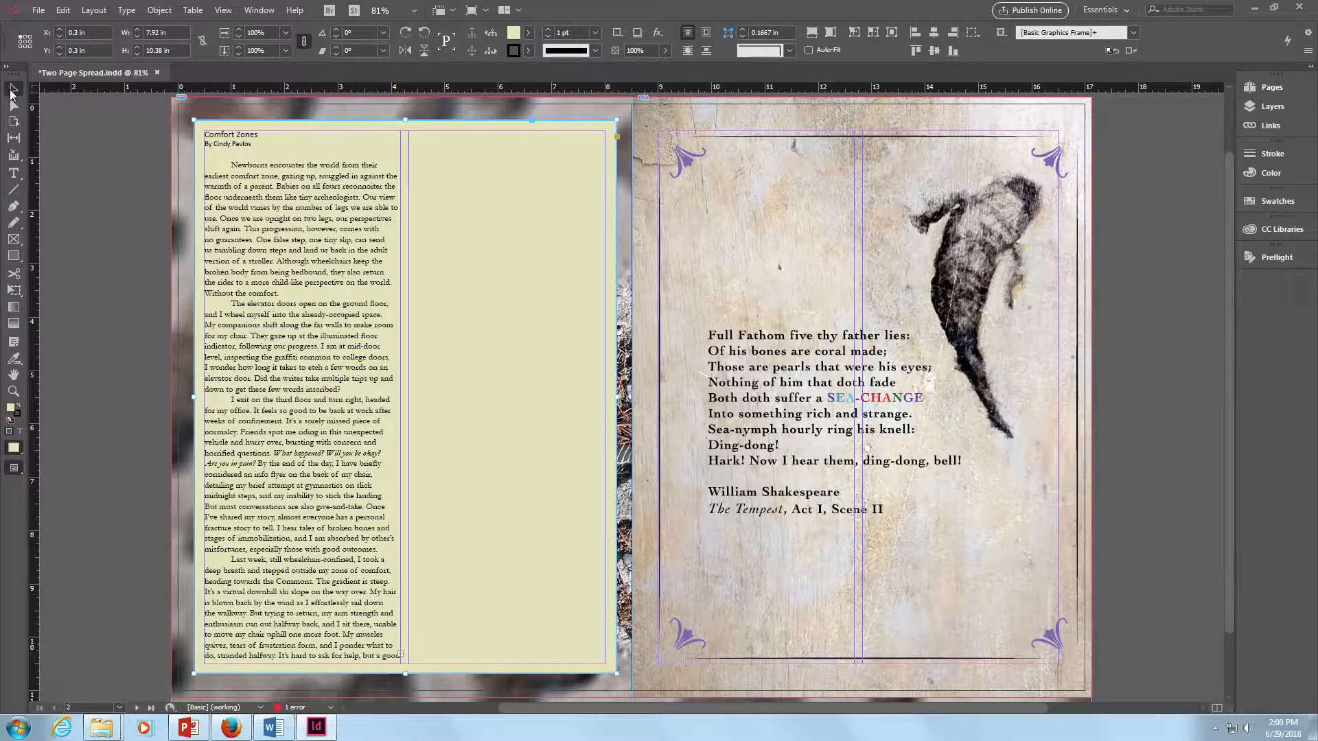
{"action": "left_click", "coordinate": [115, 139]}
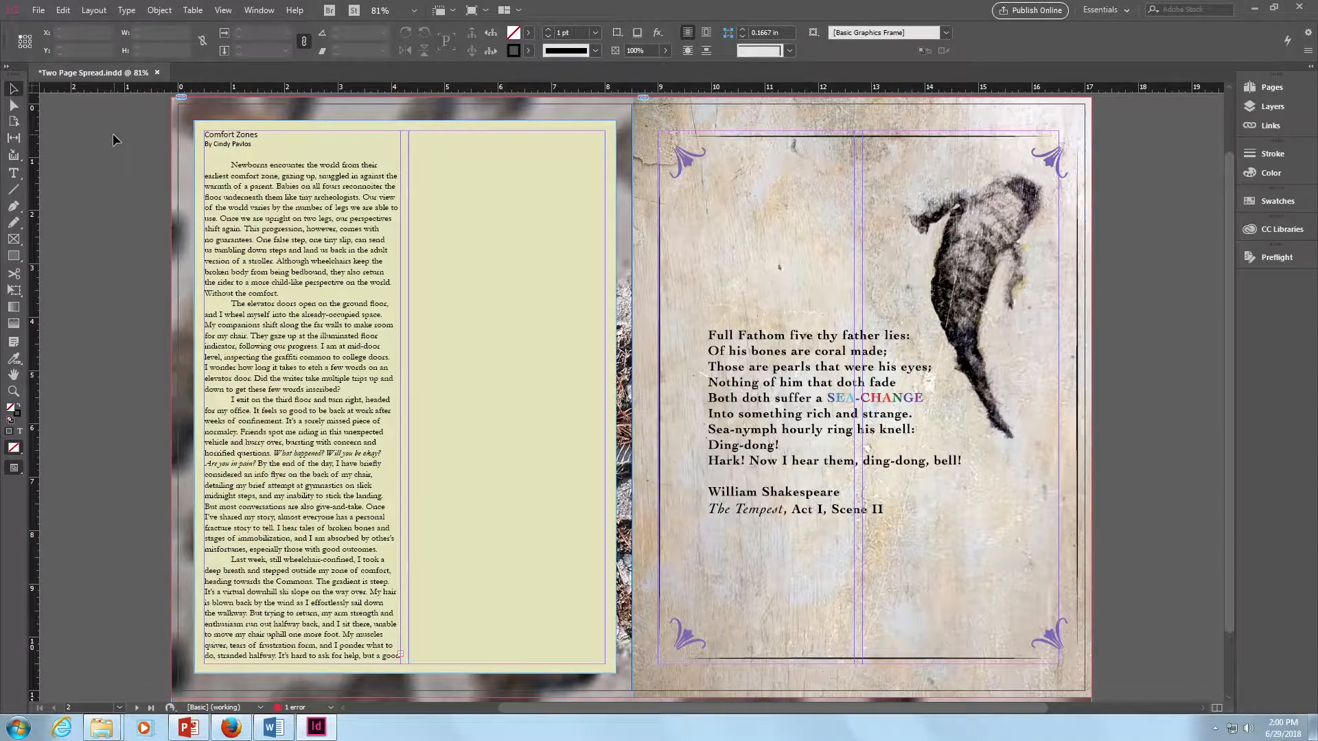
{"action": "left_click", "coordinate": [484, 11]}
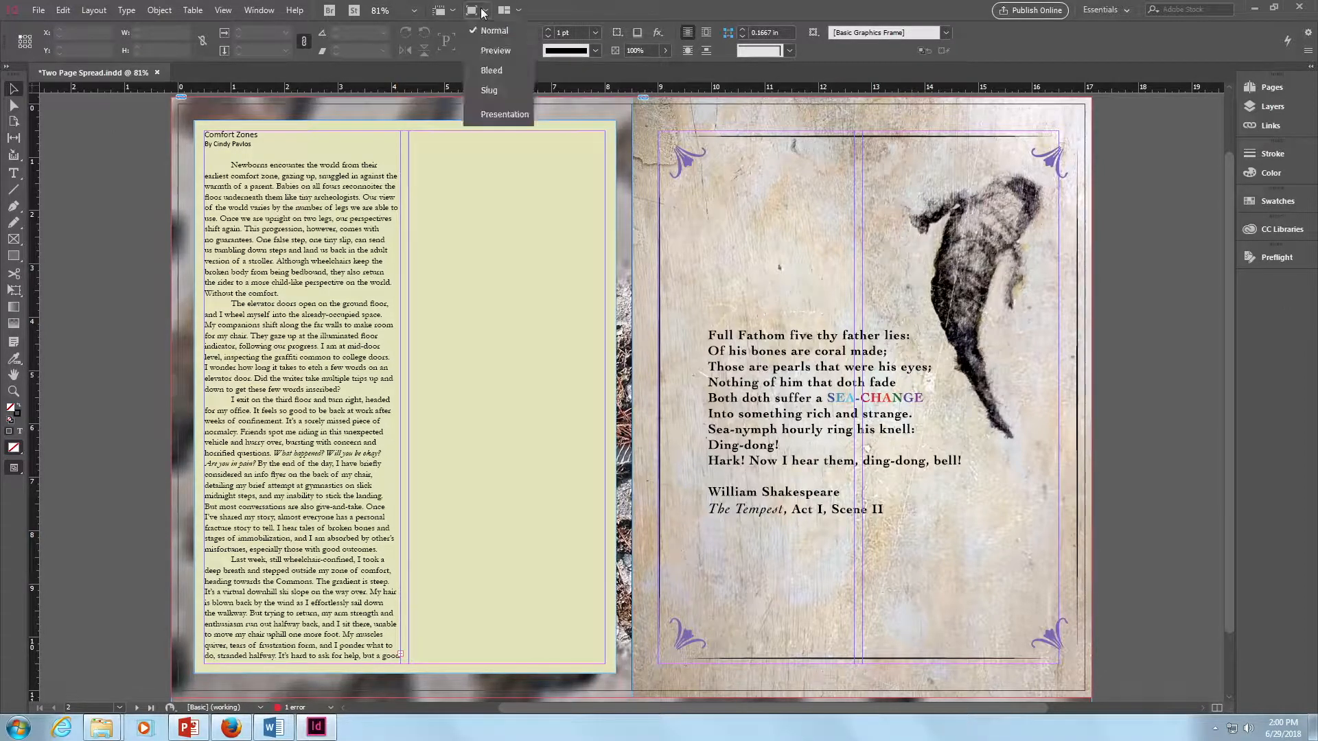
{"action": "left_click", "coordinate": [486, 52]}
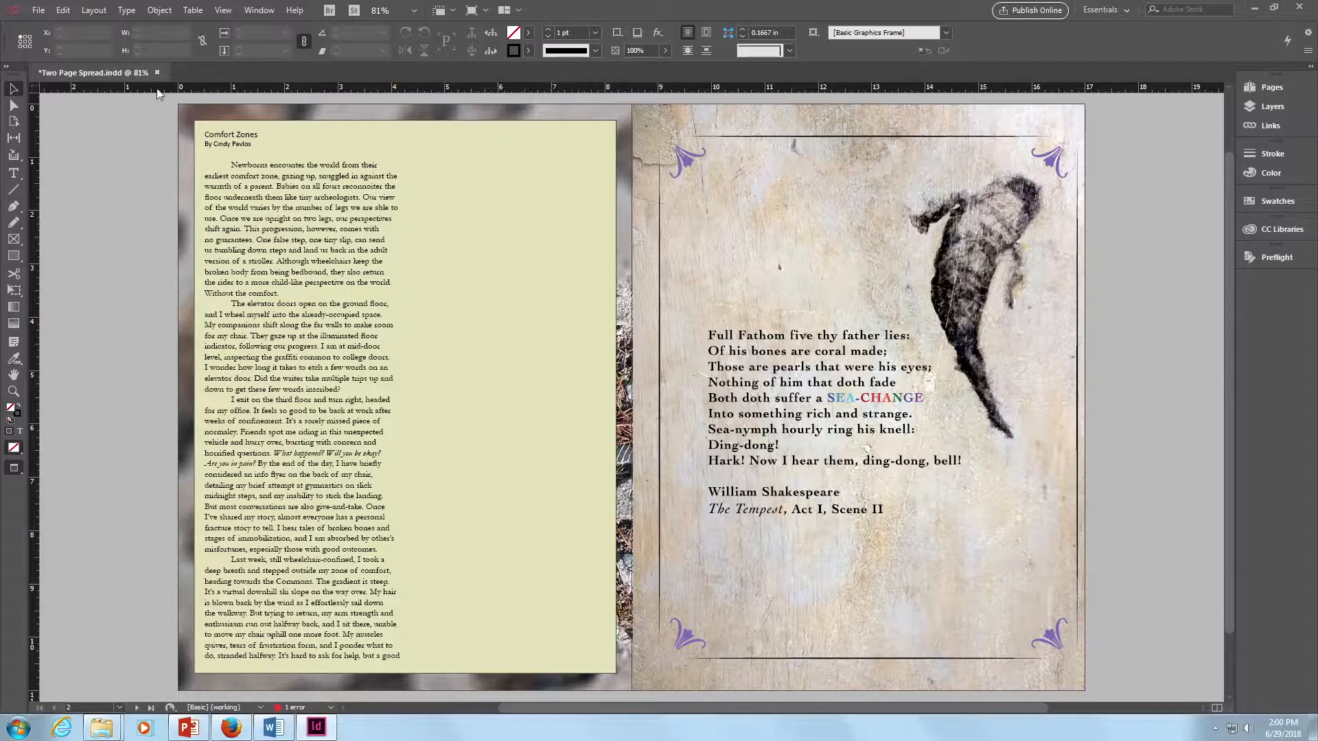
- Justify all of the story text in the left page's column with the last line aligned left, and deselect the text frame
{"action": "left_click", "coordinate": [14, 175]}
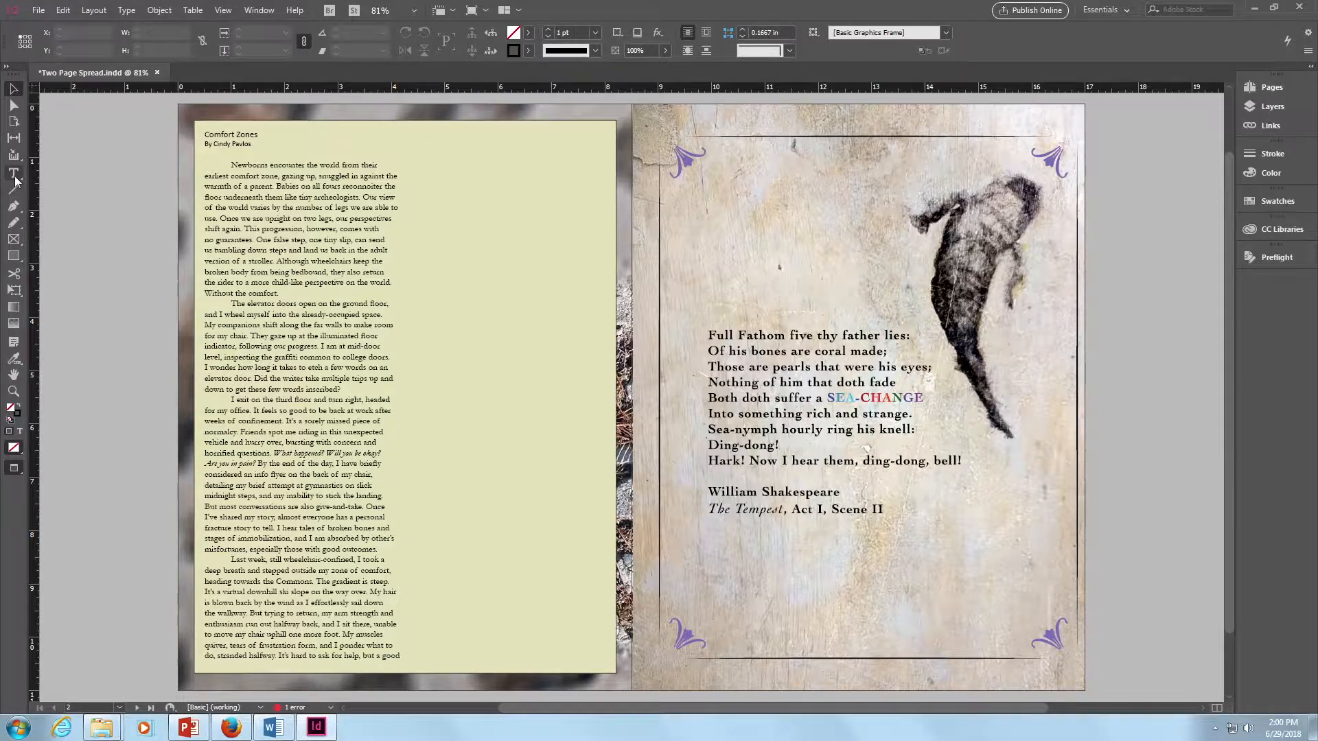
{"action": "left_click", "coordinate": [267, 248]}
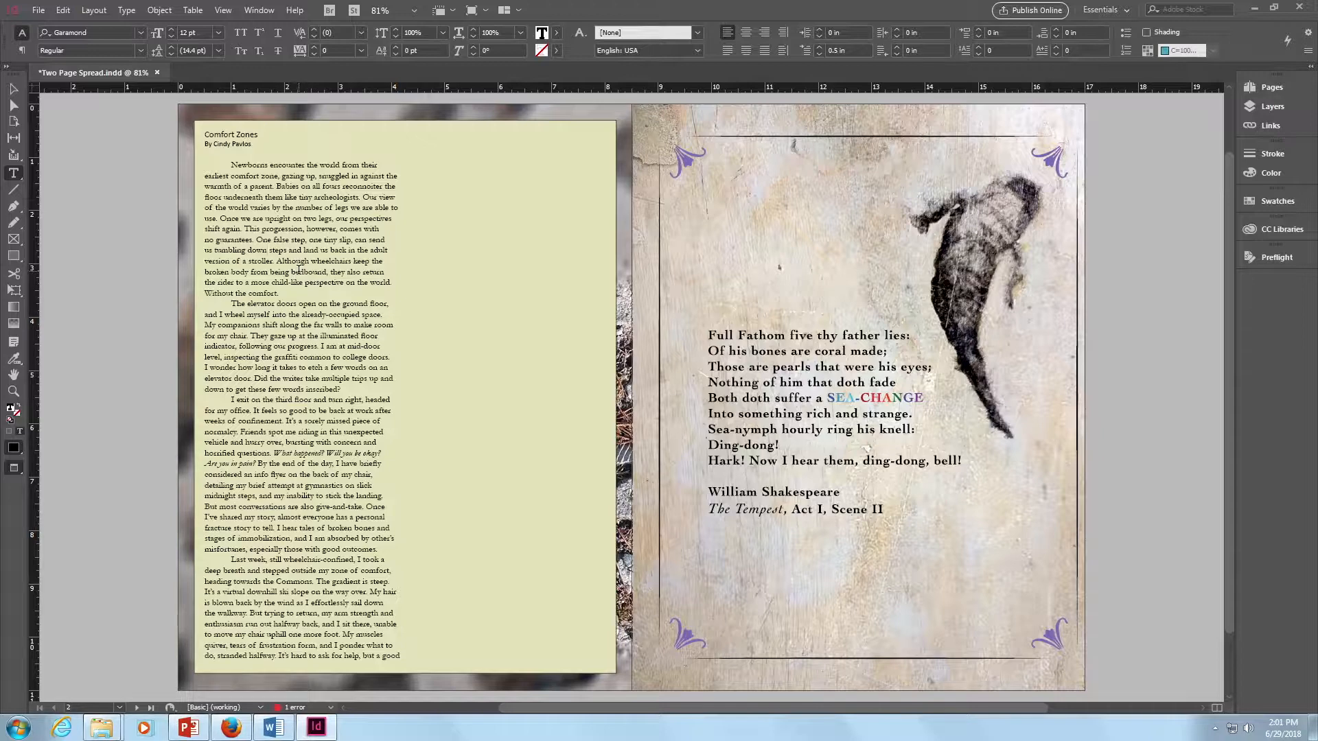
{"action": "key", "text": "ctrl+a"}
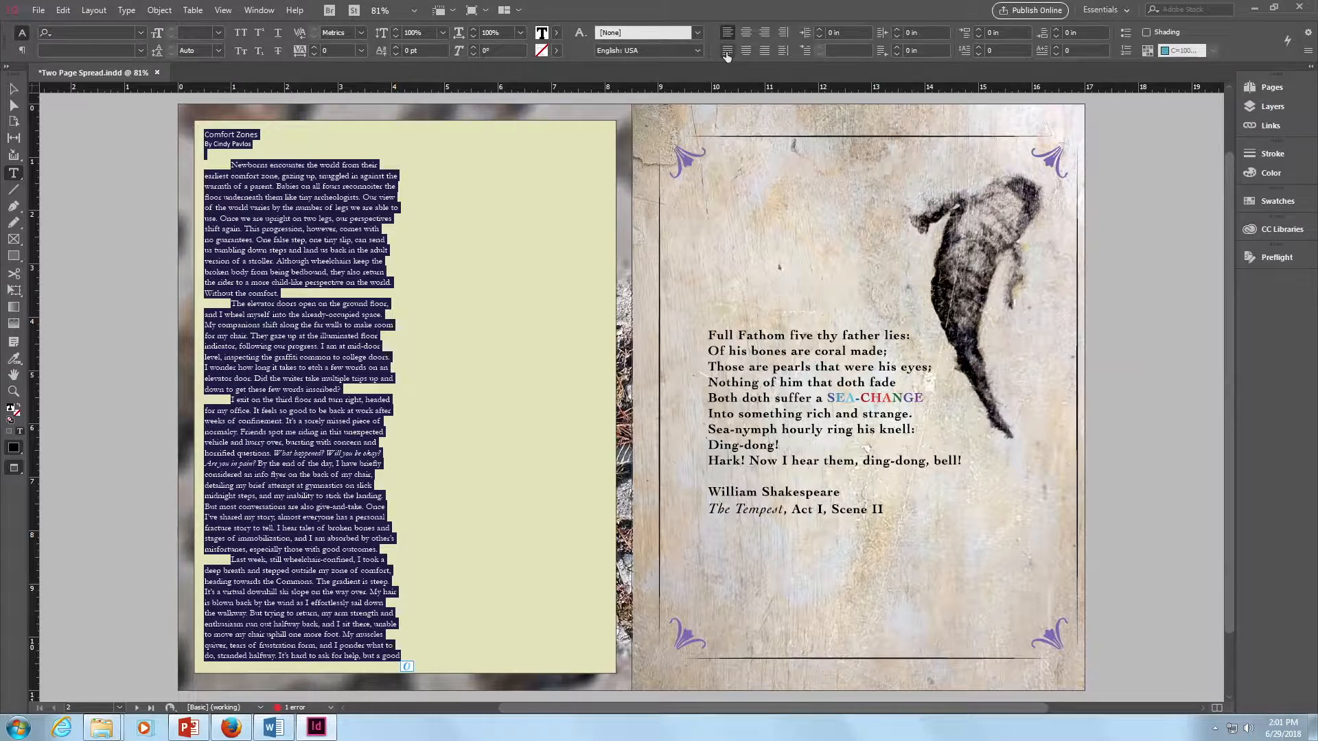
{"action": "left_click", "coordinate": [727, 52]}
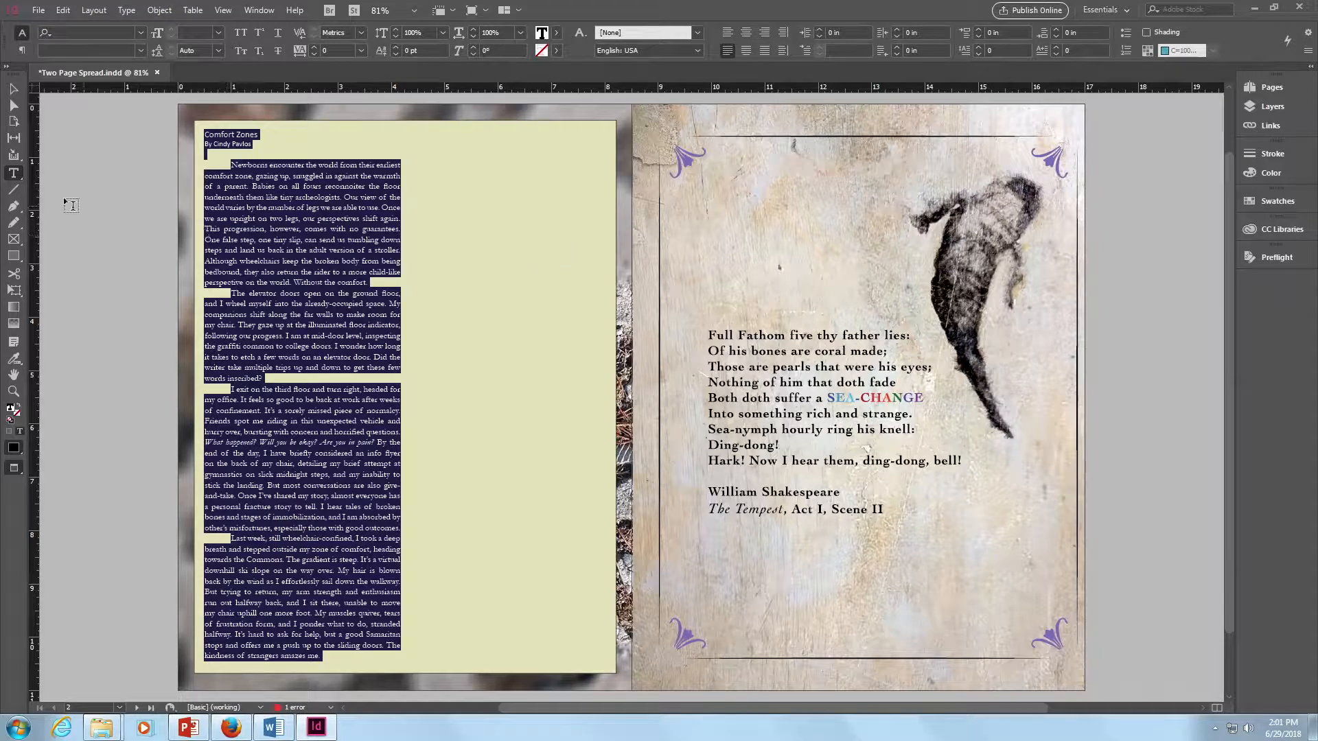
{"action": "left_click", "coordinate": [12, 90]}
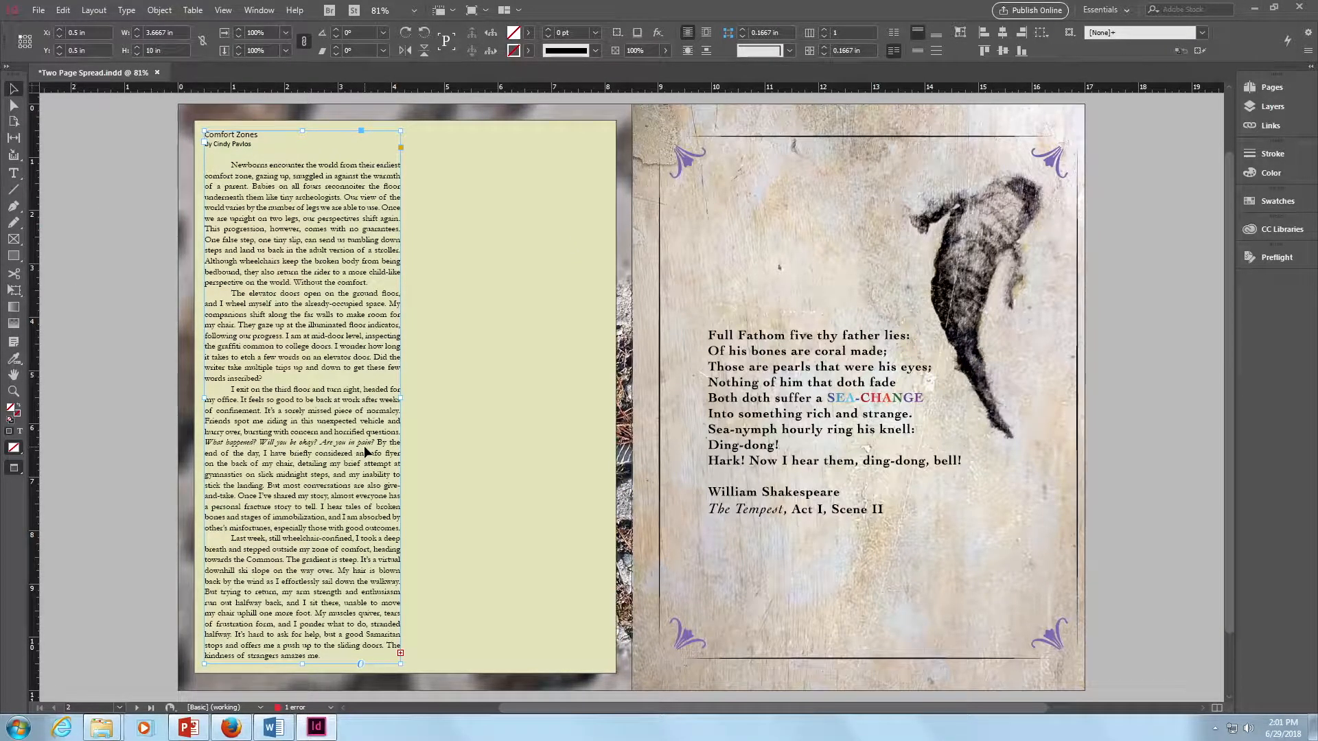
{"action": "left_click", "coordinate": [124, 238]}
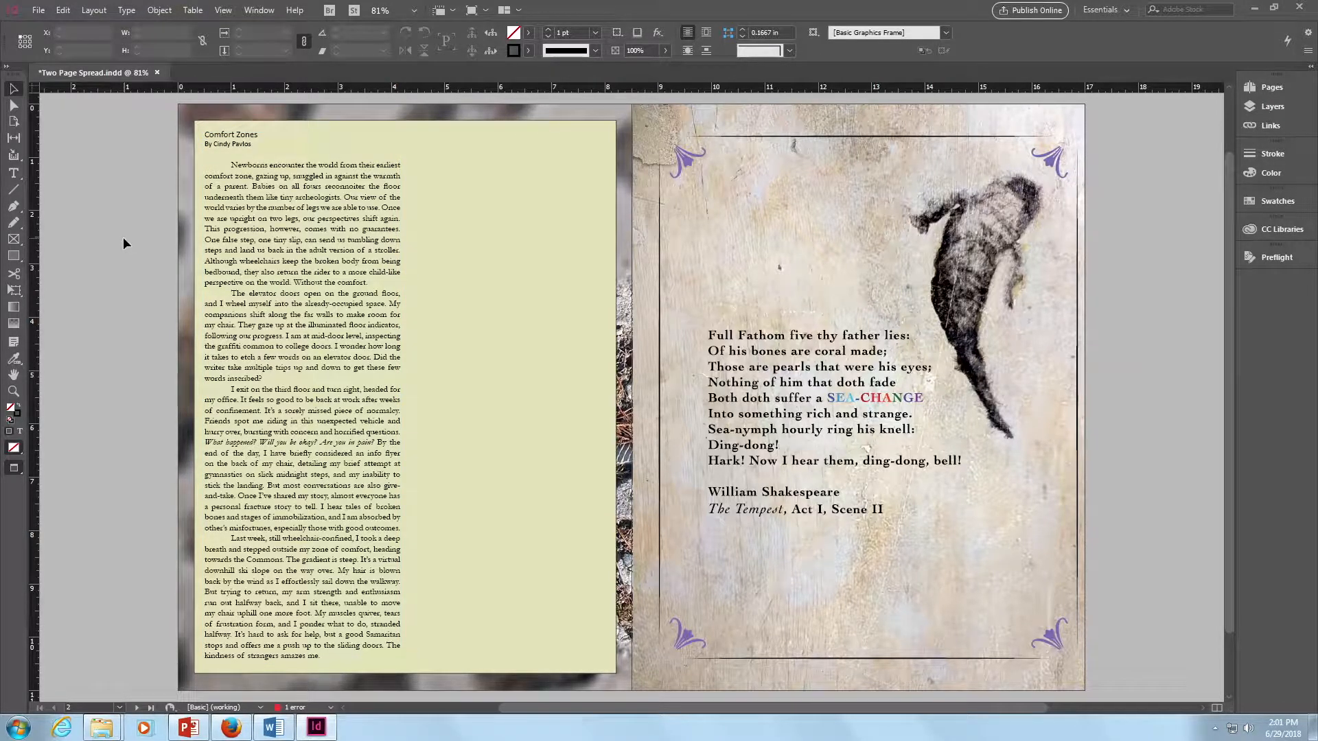